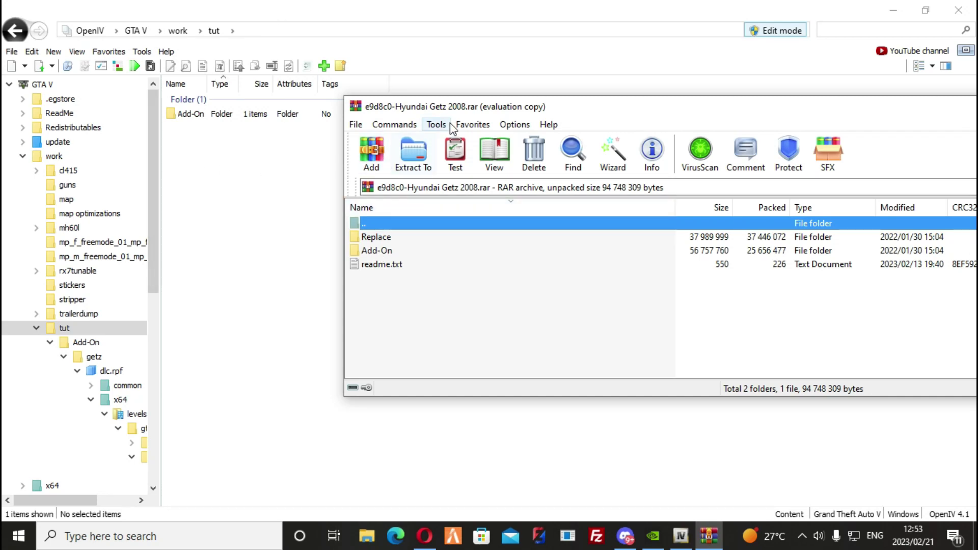
# Close the Hyundai Getz 2008 WinRAR archive window and select the Add-On folder in OpenIV.
pyautogui.moveTo(475, 112); pyautogui.dragTo(198, 144)
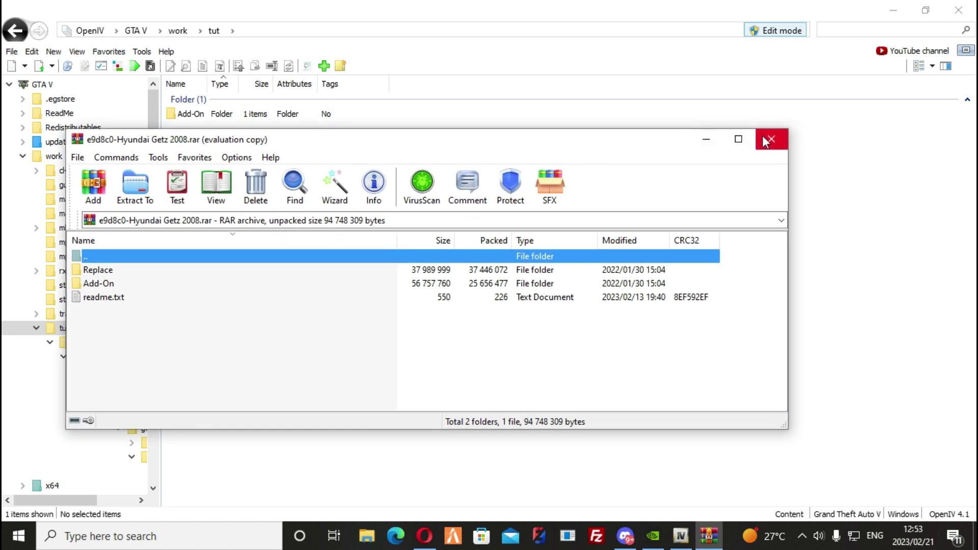
pyautogui.click(708, 142)
pyautogui.click(304, 119)
# Browse getz\dlc.rpf through x64, levels, gta5 and vehicles into vehicles.rpf, and select its three car files.
pyautogui.doubleClick(305, 116)
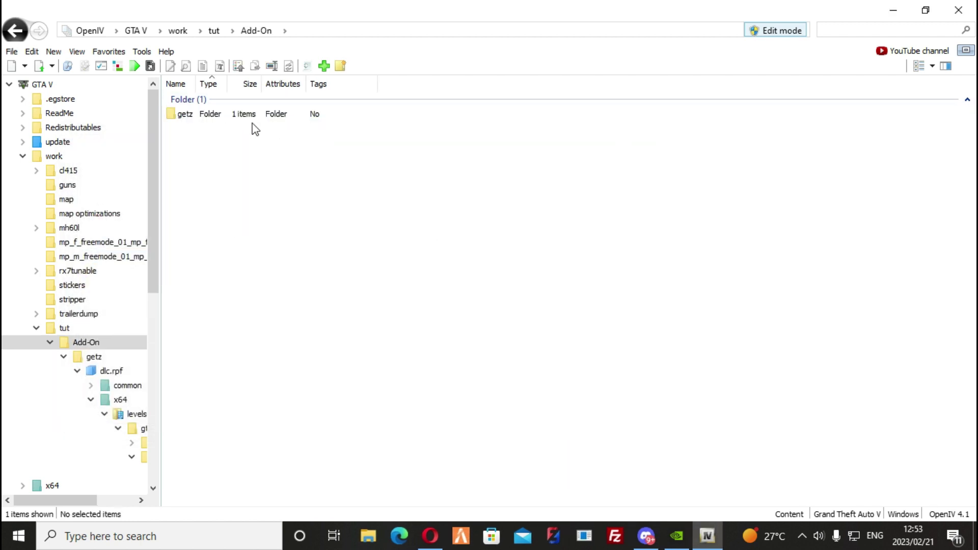
pyautogui.doubleClick(253, 115)
pyautogui.doubleClick(234, 115)
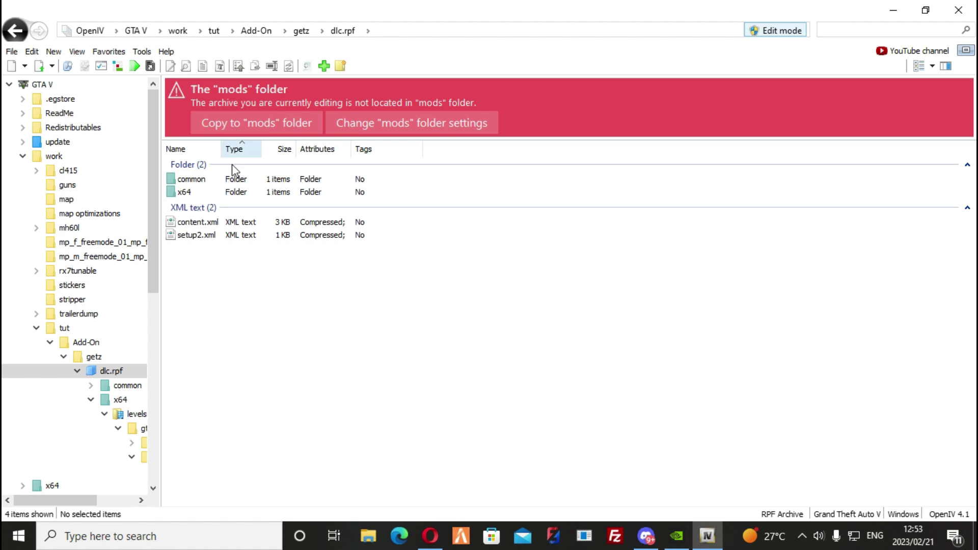
pyautogui.doubleClick(231, 193)
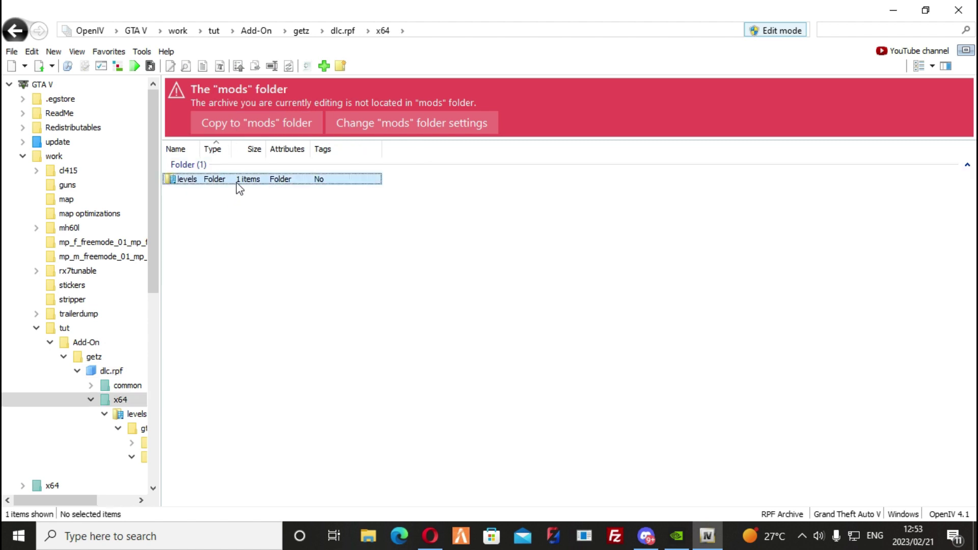
pyautogui.doubleClick(238, 184)
pyautogui.doubleClick(236, 184)
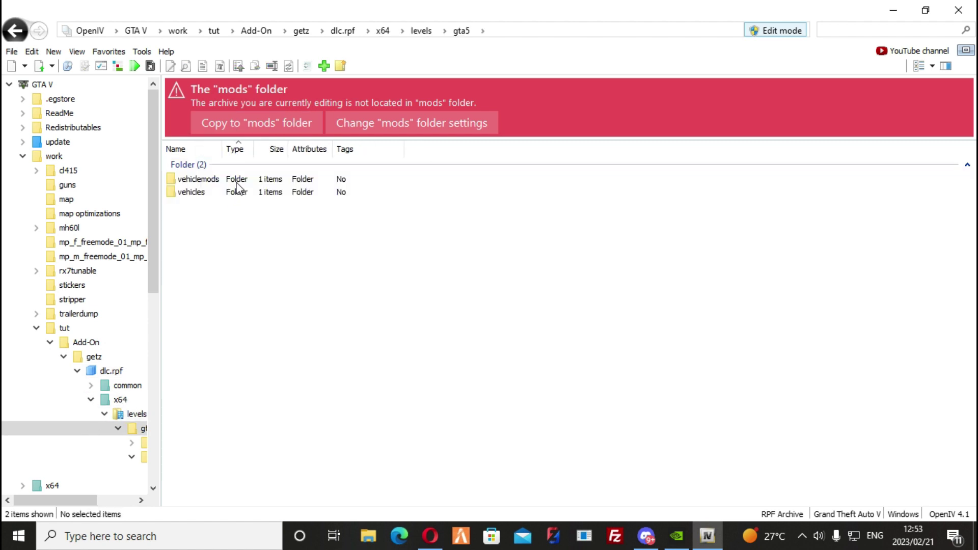
pyautogui.doubleClick(228, 193)
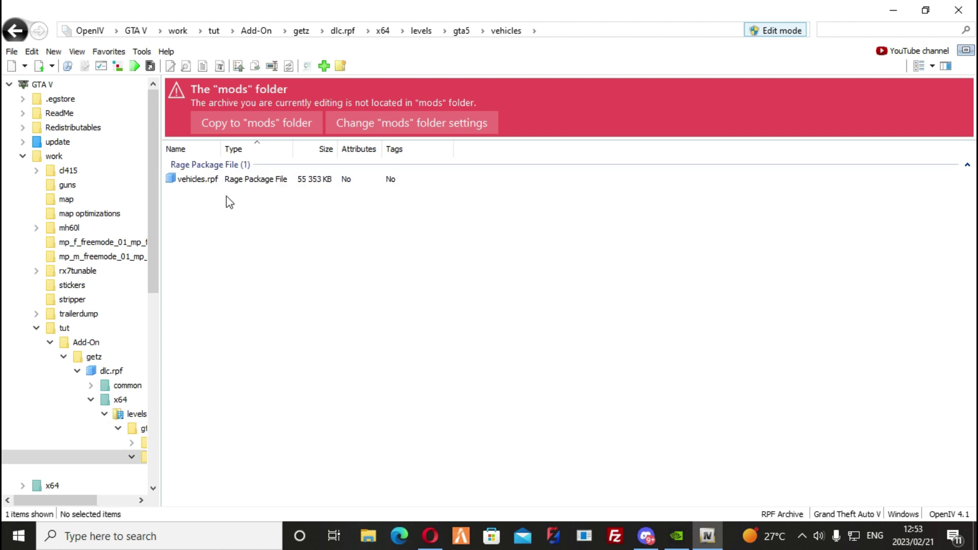
pyautogui.doubleClick(232, 181)
pyautogui.moveTo(207, 234); pyautogui.dragTo(200, 183)
# Extract getz.yft, getz_hi.yft and getz.ytd into a new Desktop folder named getz.
pyautogui.rightClick(308, 182)
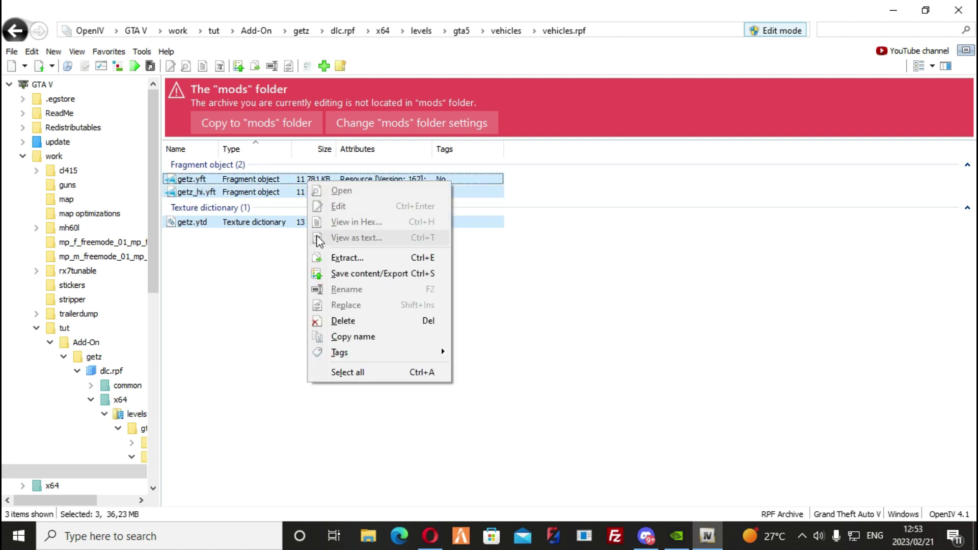
pyautogui.click(322, 259)
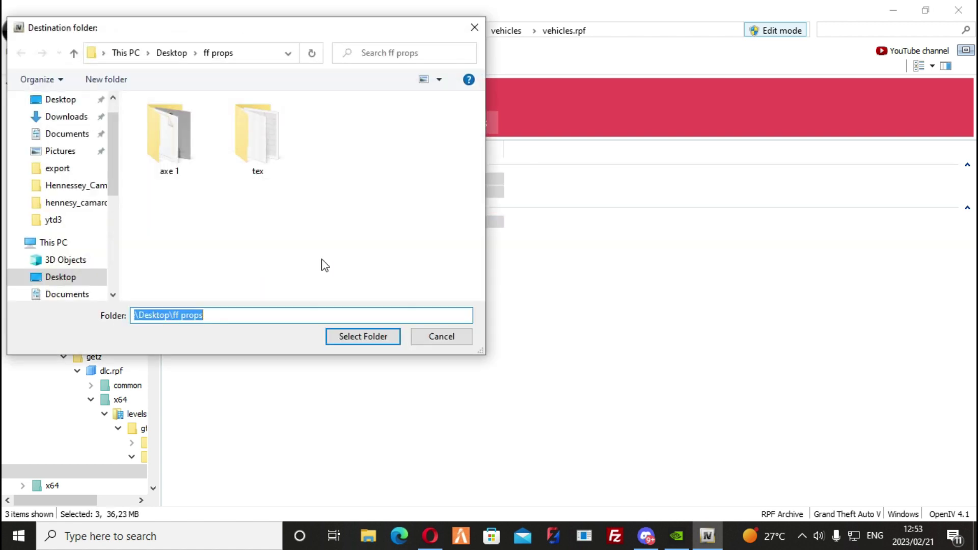
pyautogui.scroll(1, 84, 219)
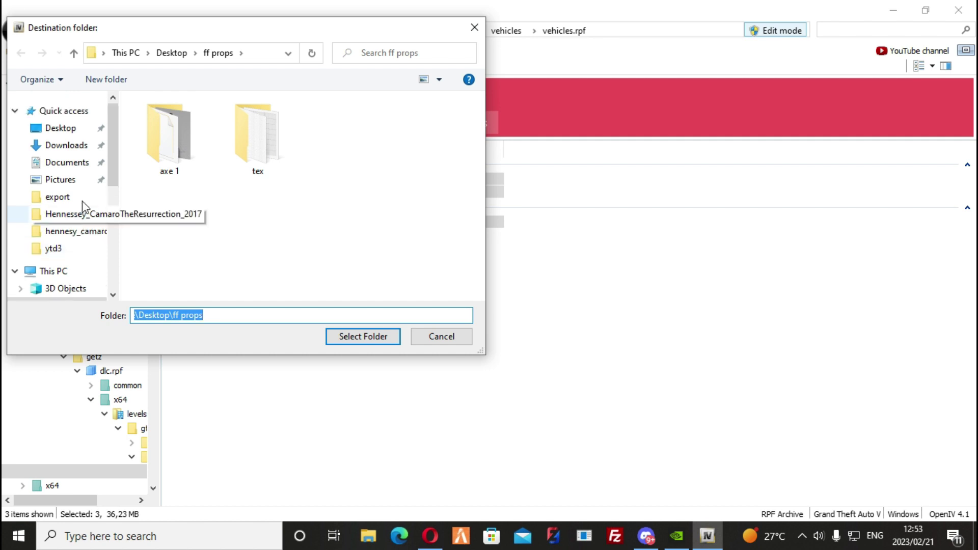
pyautogui.click(77, 132)
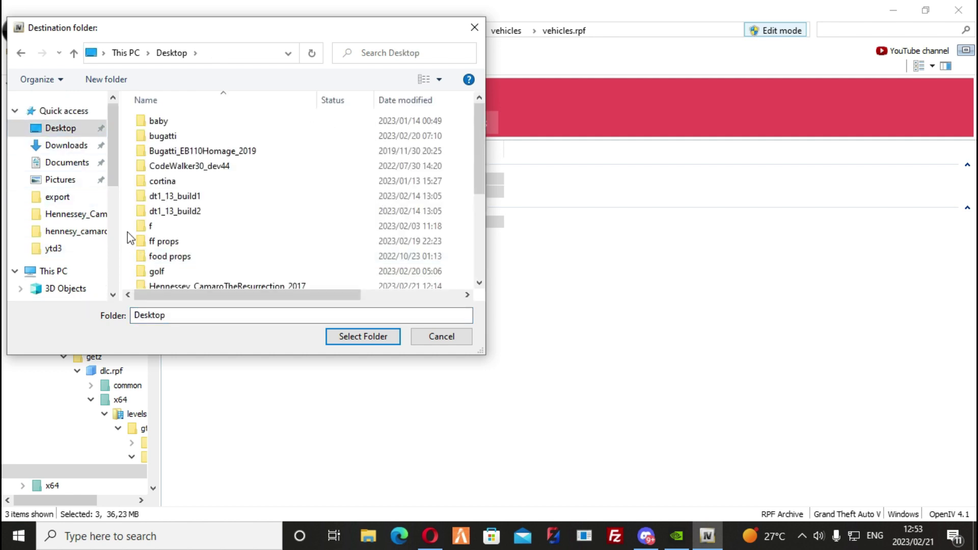
pyautogui.rightClick(127, 233)
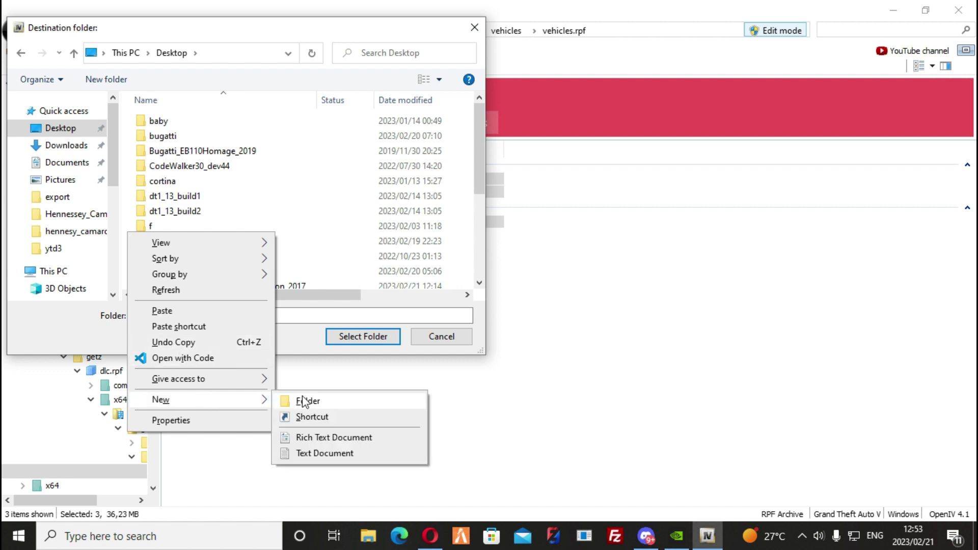
pyautogui.click(305, 399)
pyautogui.write('gt')
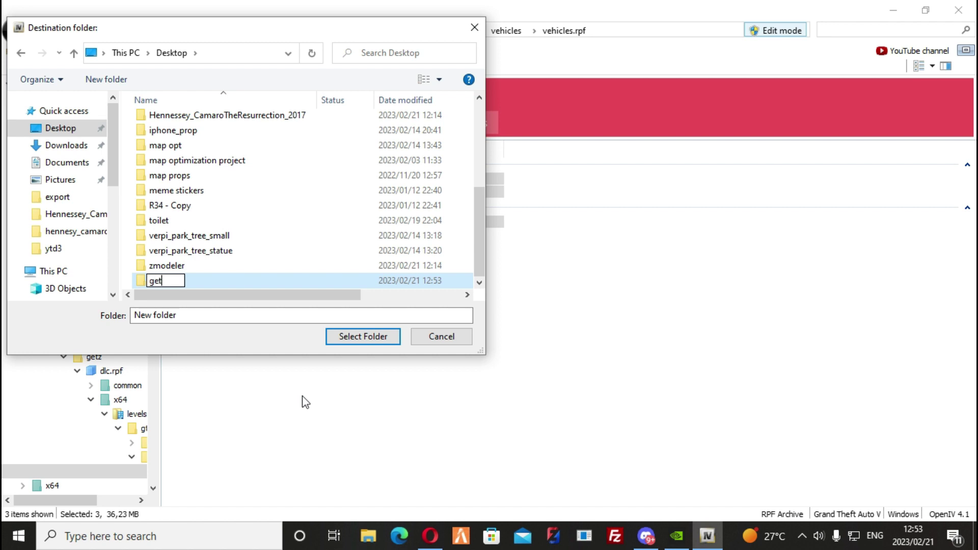
pyautogui.write('tz')
pyautogui.press('Return')
pyautogui.press('Return')
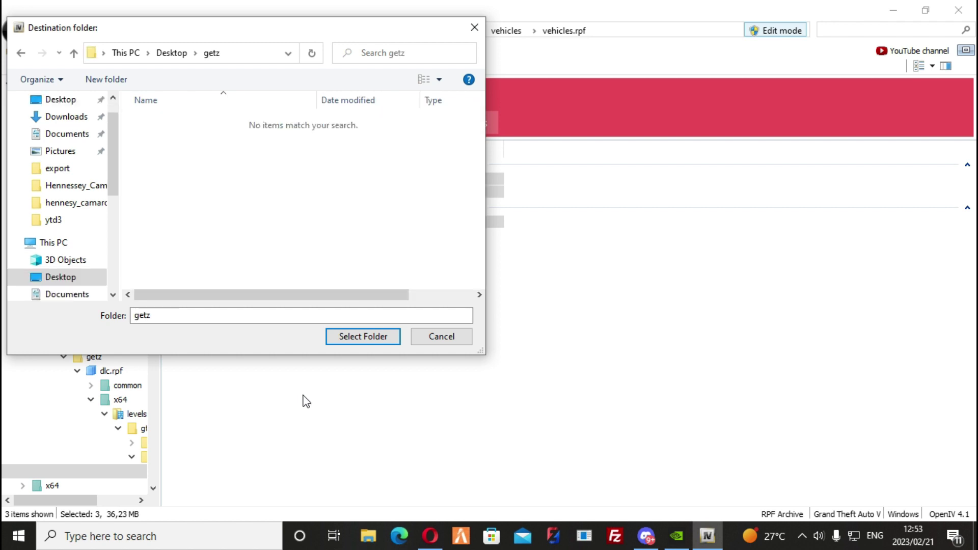
pyautogui.click(377, 337)
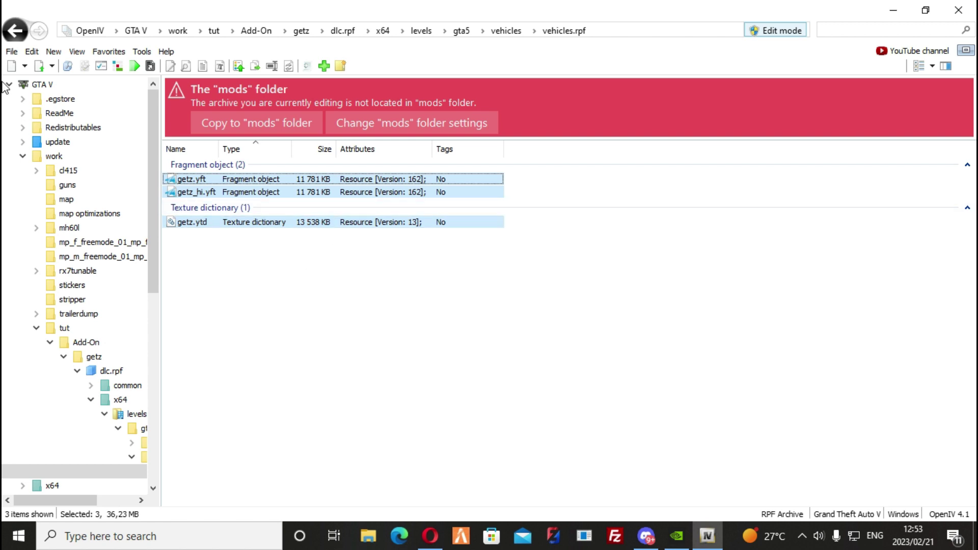
# Check the contents of getz_mods.rpf in vehiclemods, then return to the dlc.rpf root.
pyautogui.click(16, 32)
pyautogui.click(15, 31)
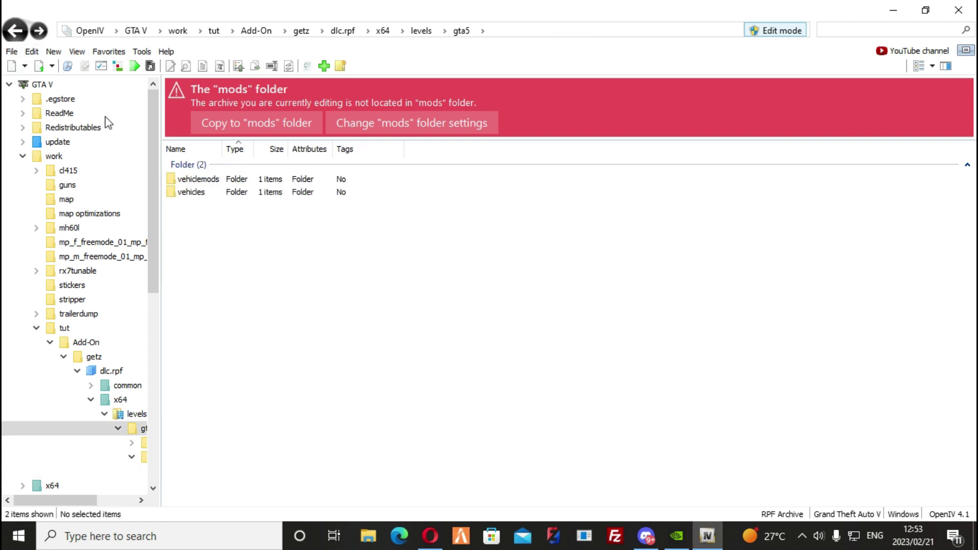
pyautogui.doubleClick(193, 180)
pyautogui.doubleClick(192, 179)
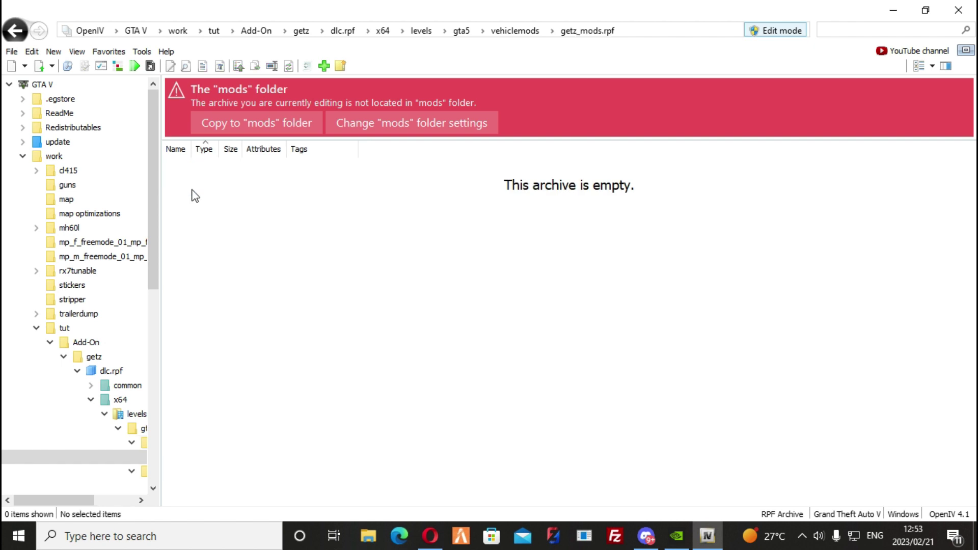
pyautogui.click(23, 39)
pyautogui.click(23, 39)
pyautogui.click(24, 39)
pyautogui.click(18, 40)
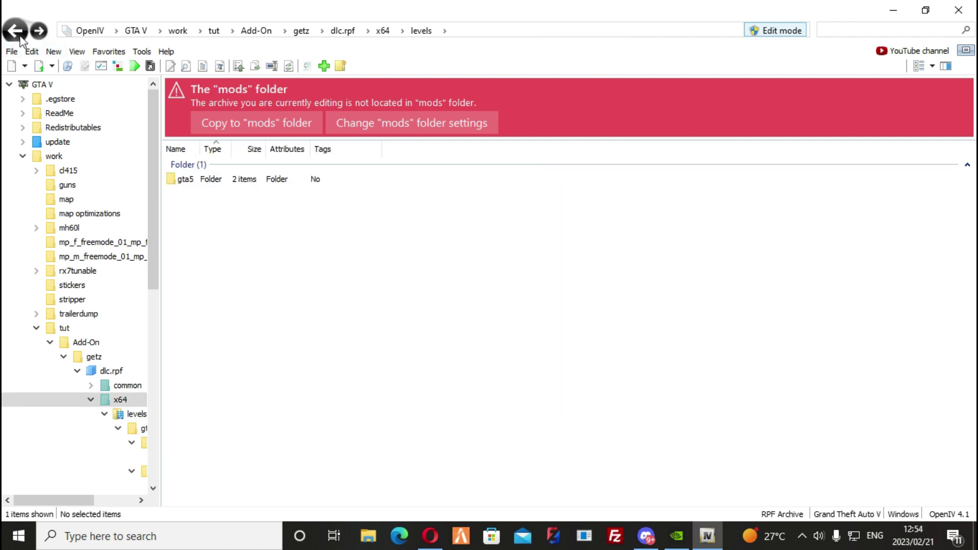
pyautogui.click(18, 39)
# Extract handling.meta from common\data into the Desktop getz folder.
pyautogui.doubleClick(182, 183)
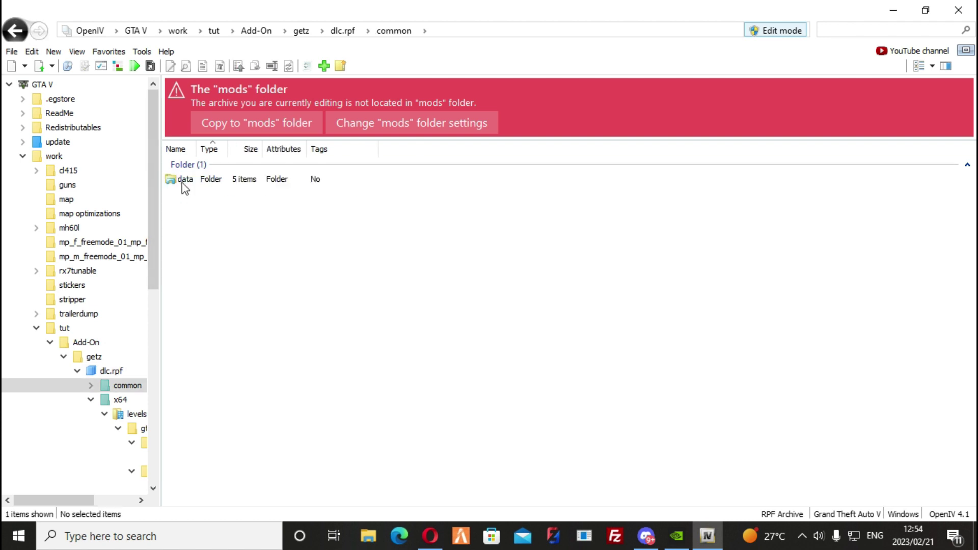
pyautogui.doubleClick(183, 183)
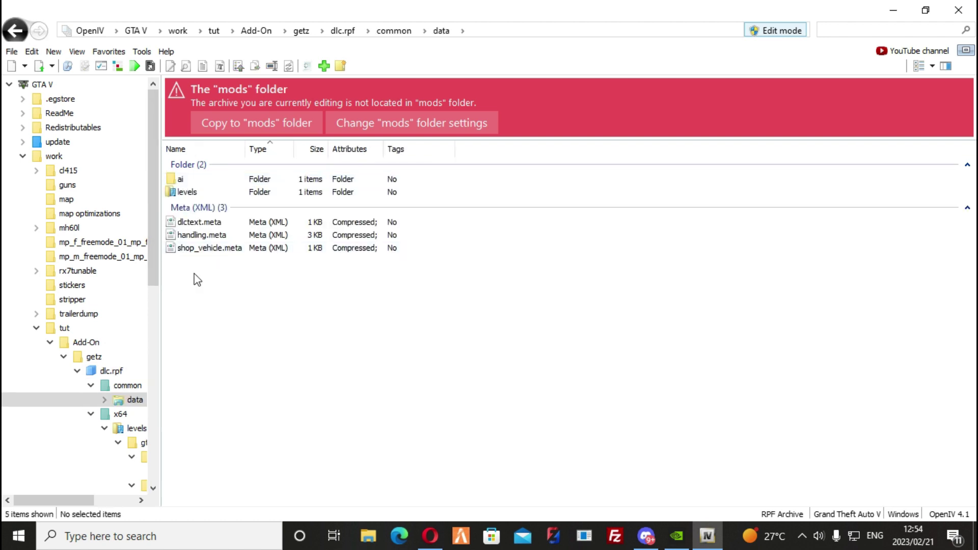
pyautogui.rightClick(198, 236)
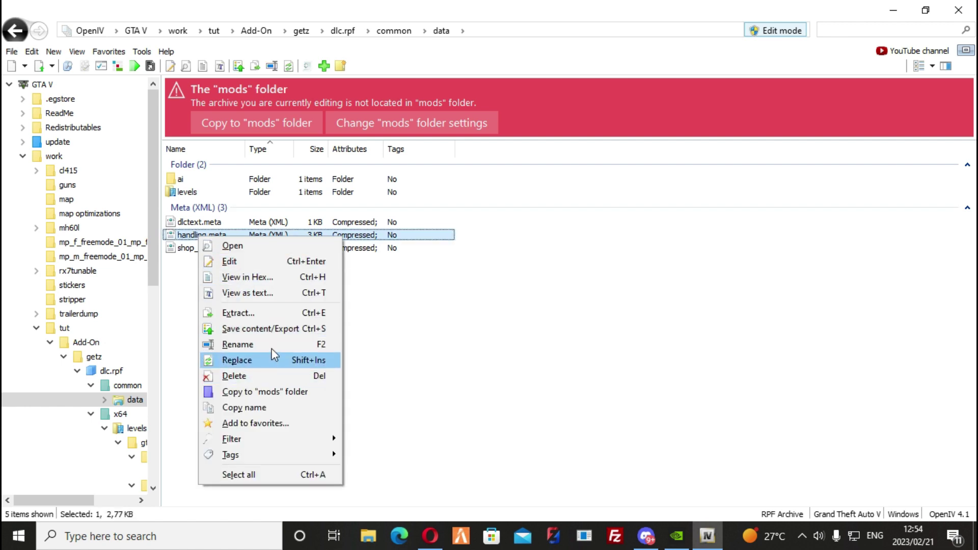
pyautogui.click(280, 313)
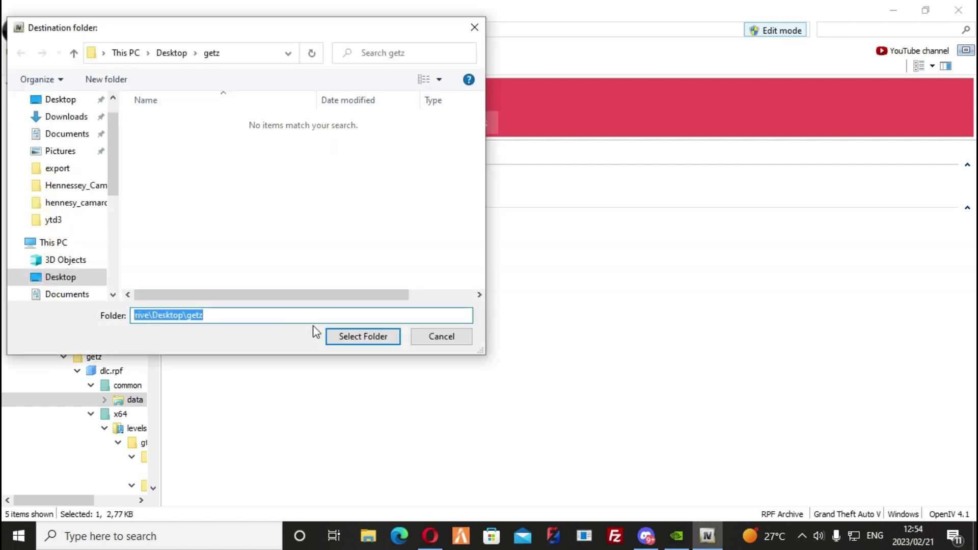
pyautogui.click(347, 341)
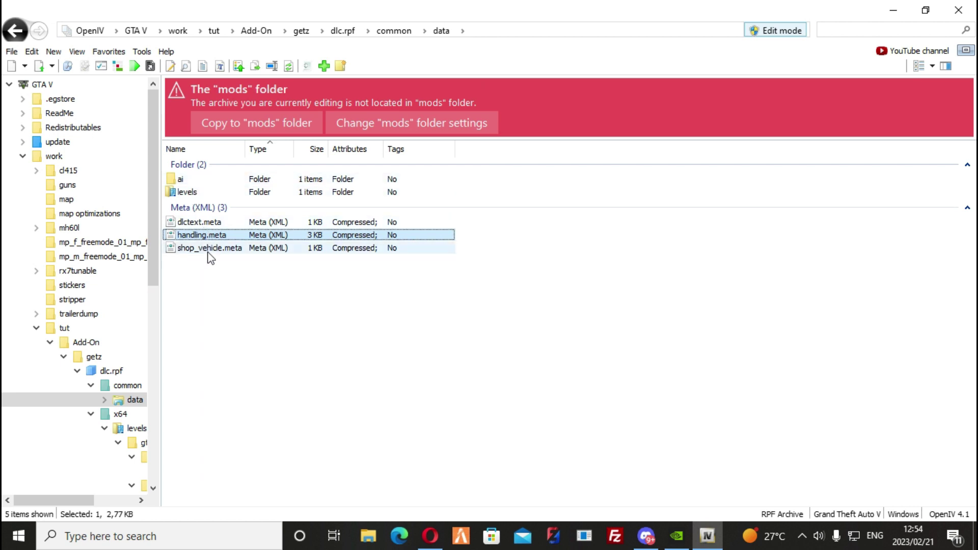
# Extract vehiclelayouts.meta from the common\data\ai folder.
pyautogui.doubleClick(191, 183)
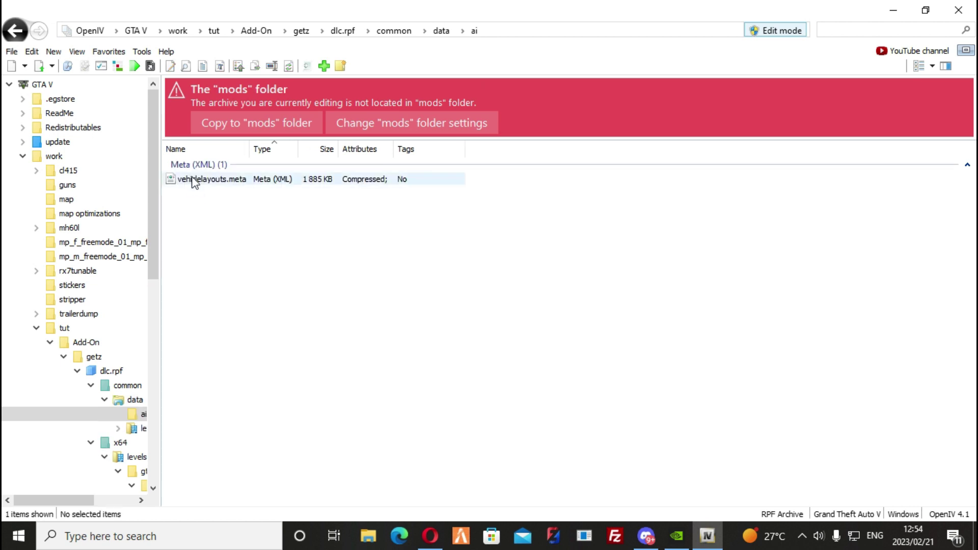
pyautogui.rightClick(192, 179)
pyautogui.click(269, 254)
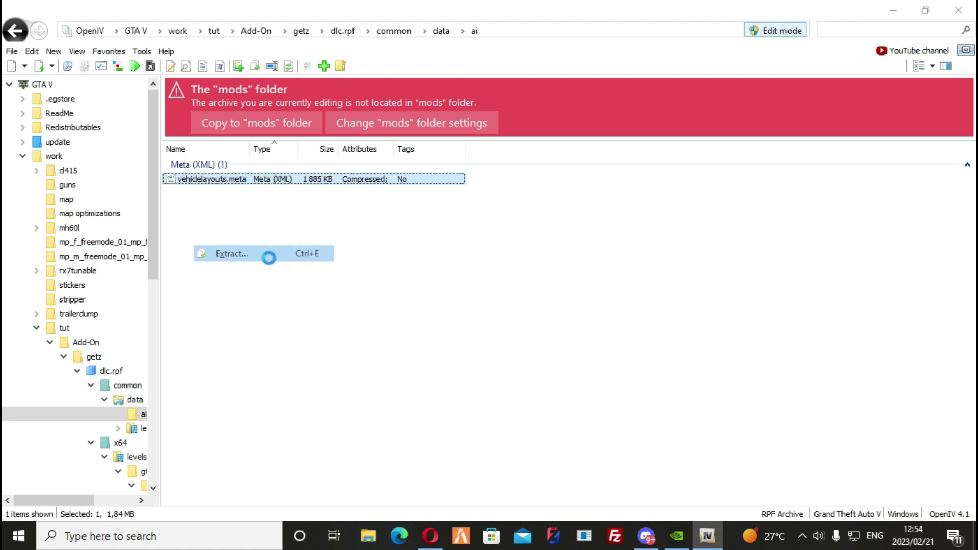
pyautogui.click(362, 336)
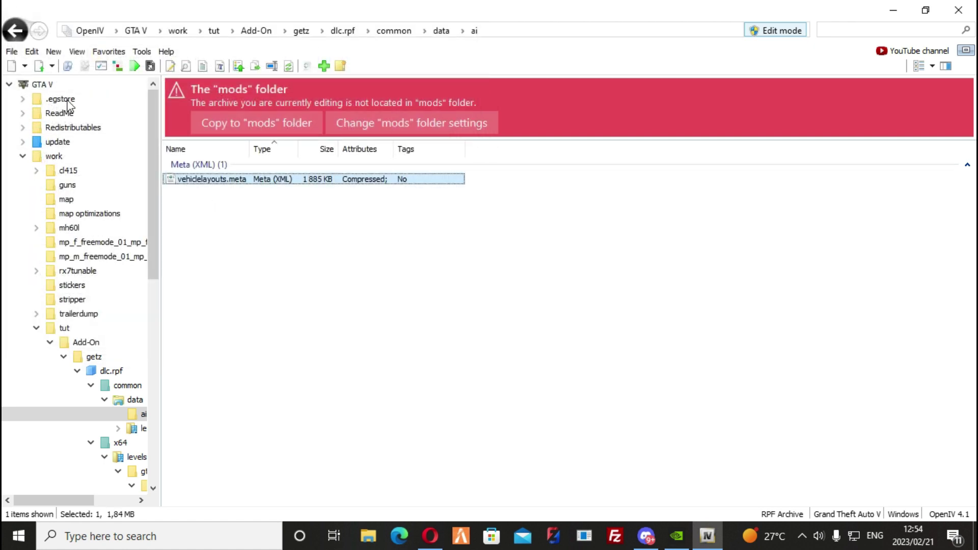
# Extract vehicles.meta from the data\levels\gta5 folder.
pyautogui.click(23, 37)
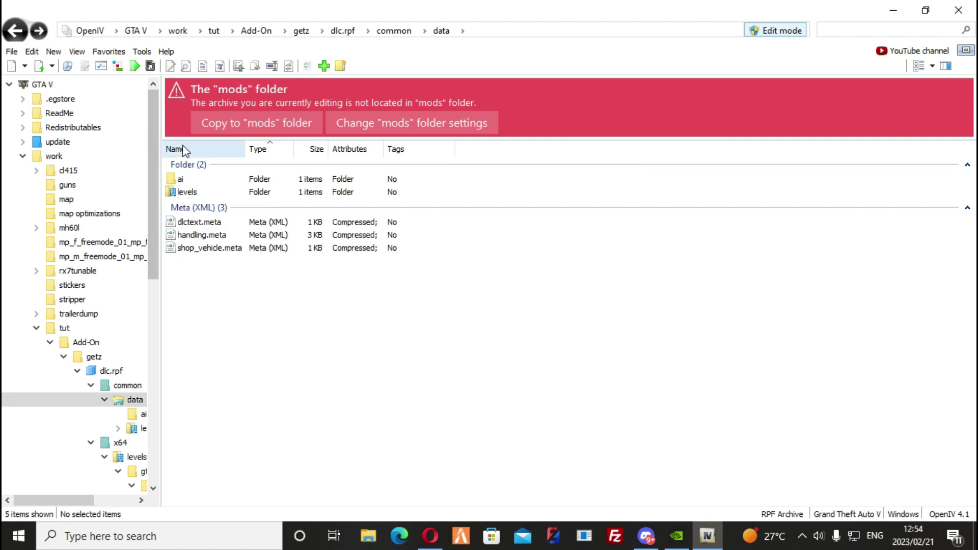
pyautogui.doubleClick(184, 190)
pyautogui.doubleClick(194, 183)
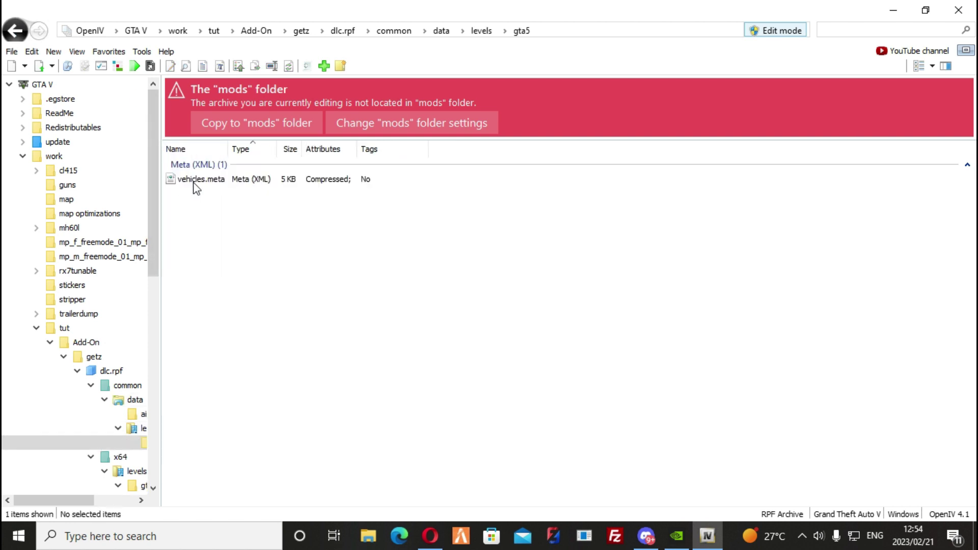
pyautogui.rightClick(194, 183)
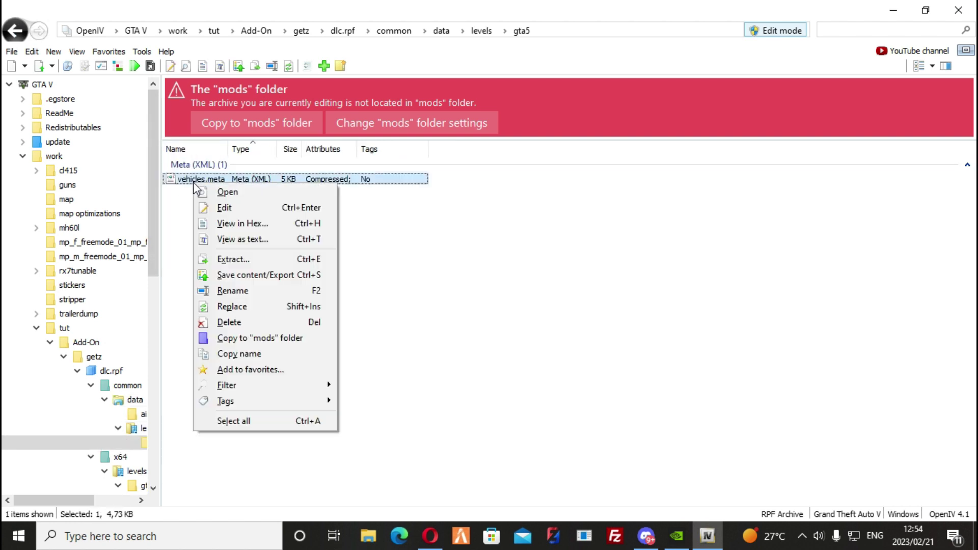
pyautogui.click(271, 265)
pyautogui.click(355, 334)
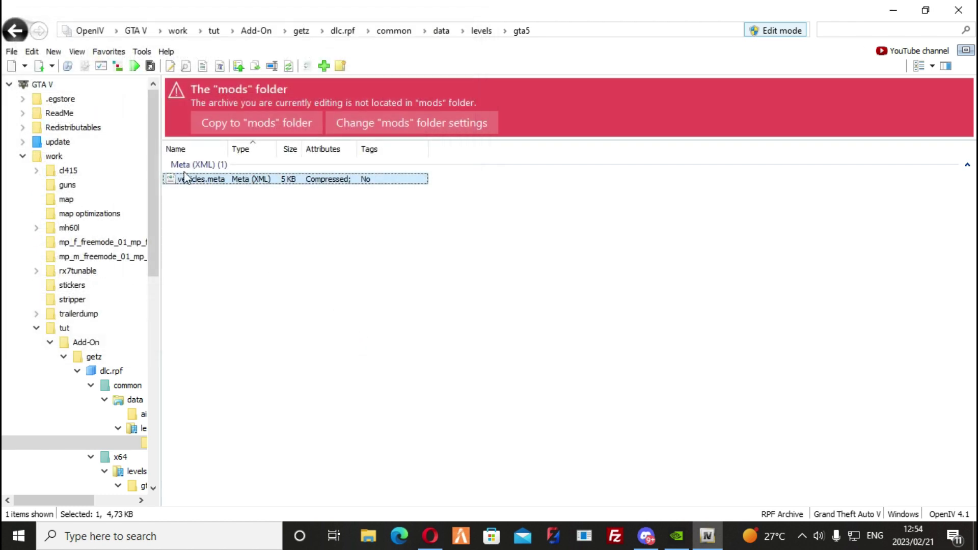
# Navigate back up through the archive folders to the dlc.rpf root.
pyautogui.click(15, 30)
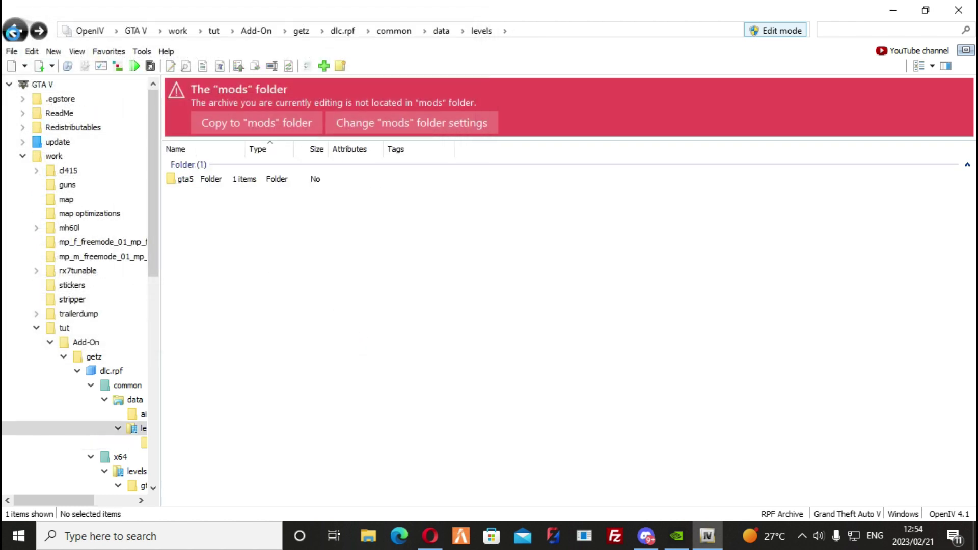
pyautogui.click(16, 30)
pyautogui.click(16, 32)
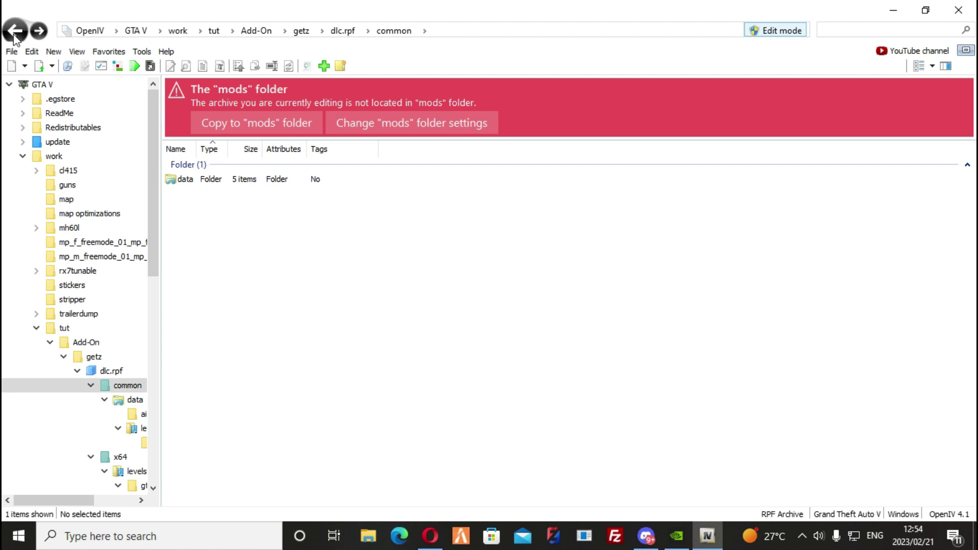
pyautogui.click(15, 32)
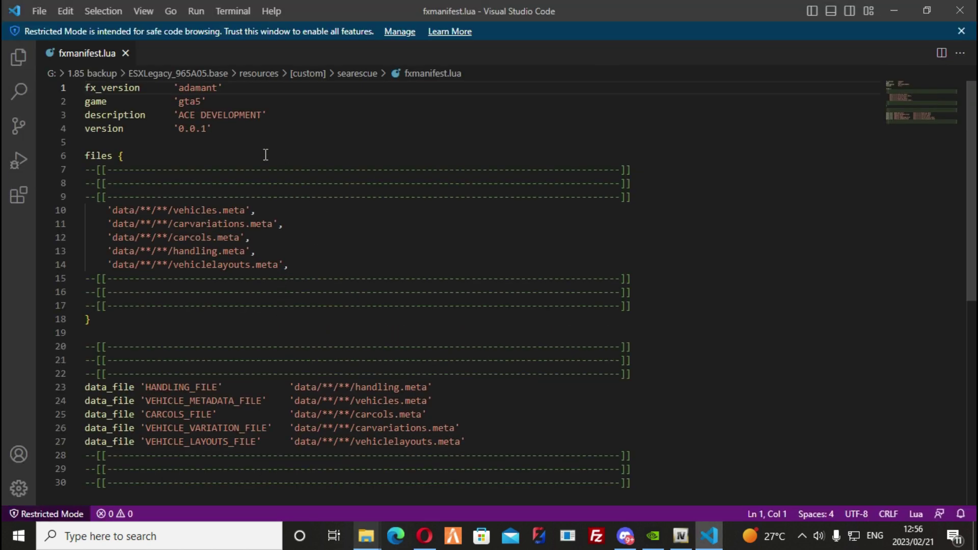
# Review the reference fxmanifest.lua, then close Visual Studio Code.
pyautogui.scroll(-5, 348, 188)
pyautogui.scroll(5, 348, 188)
pyautogui.click(949, 7)
# Copy fxmanifest.lua from the searescue resource and paste it into the Desktop getz folder.
pyautogui.rightClick(401, 191)
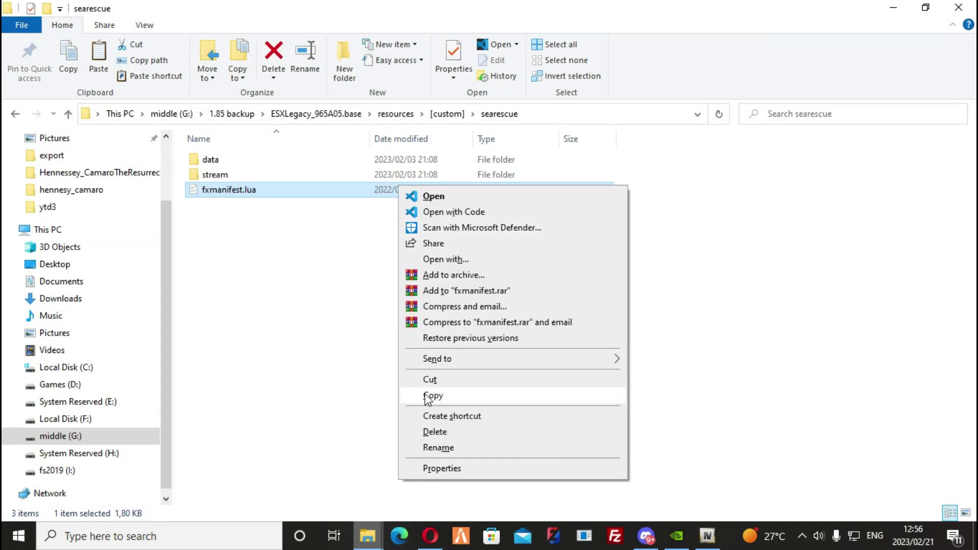
pyautogui.click(469, 396)
pyautogui.moveTo(365, 545)
pyautogui.click(301, 500)
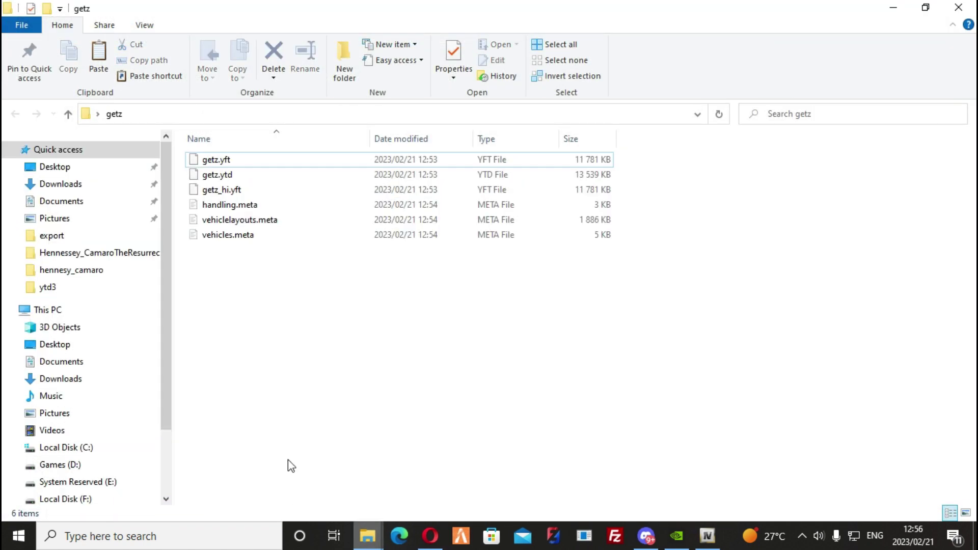
pyautogui.rightClick(284, 381)
pyautogui.click(351, 257)
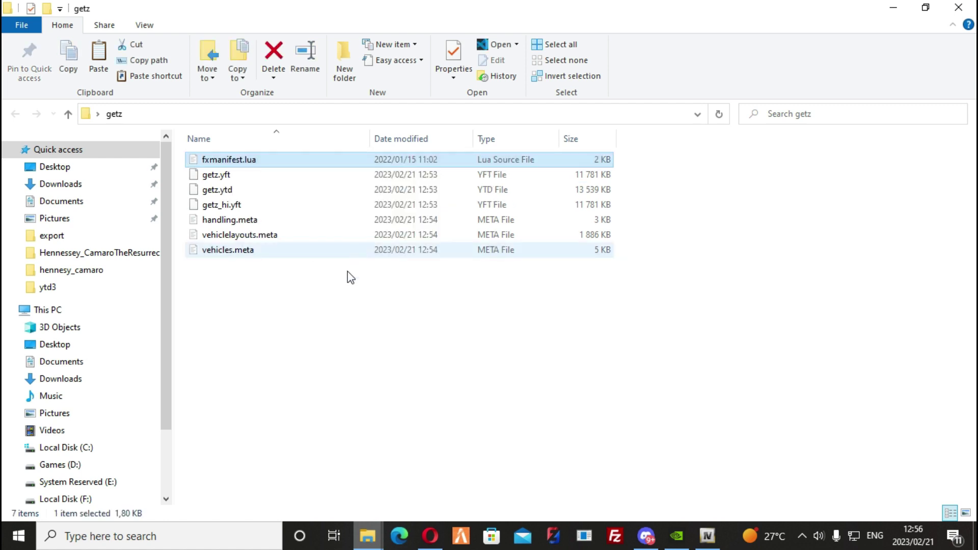
# Create new folders named stream and data inside the getz folder.
pyautogui.rightClick(320, 343)
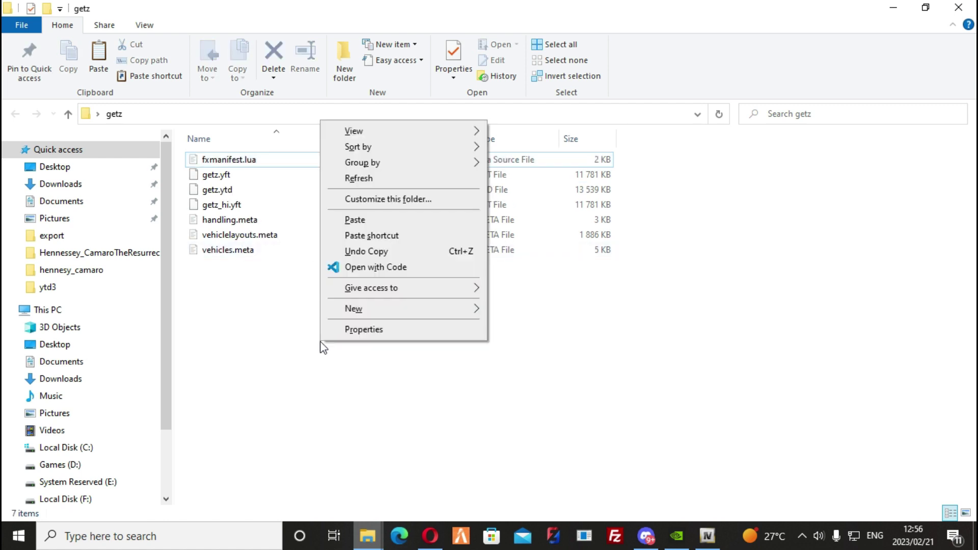
pyautogui.moveTo(357, 312)
pyautogui.click(518, 310)
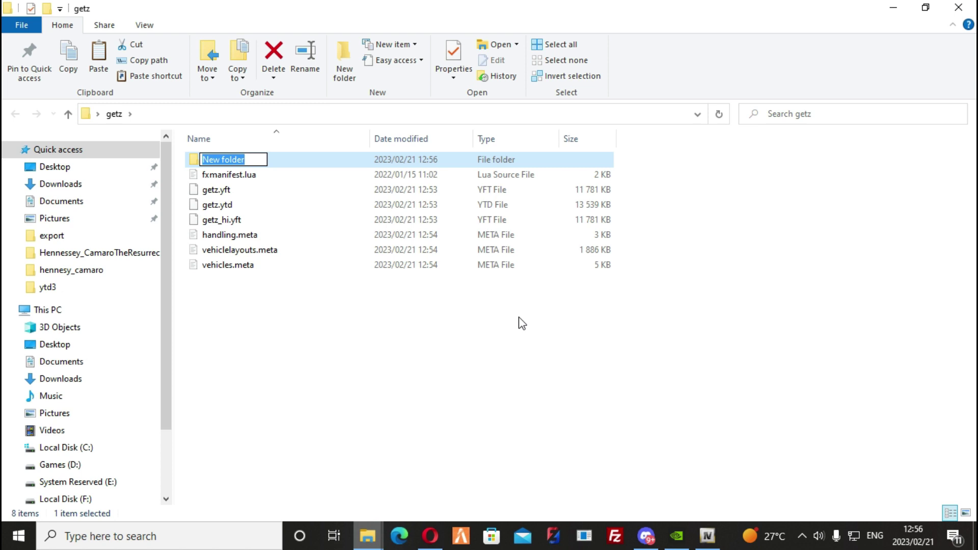
pyautogui.write('stream')
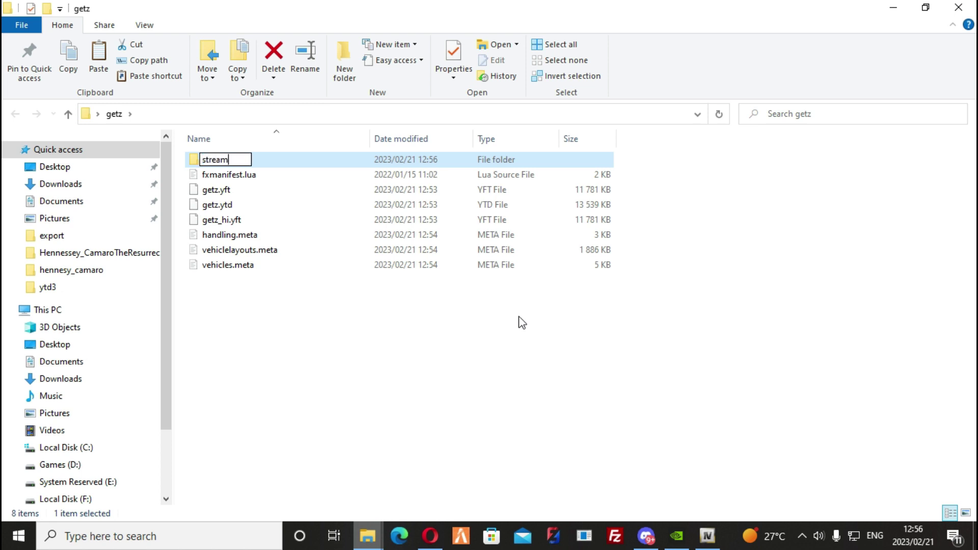
pyautogui.click(523, 323)
pyautogui.rightClick(426, 350)
pyautogui.moveTo(491, 316)
pyautogui.click(604, 318)
pyautogui.write('da')
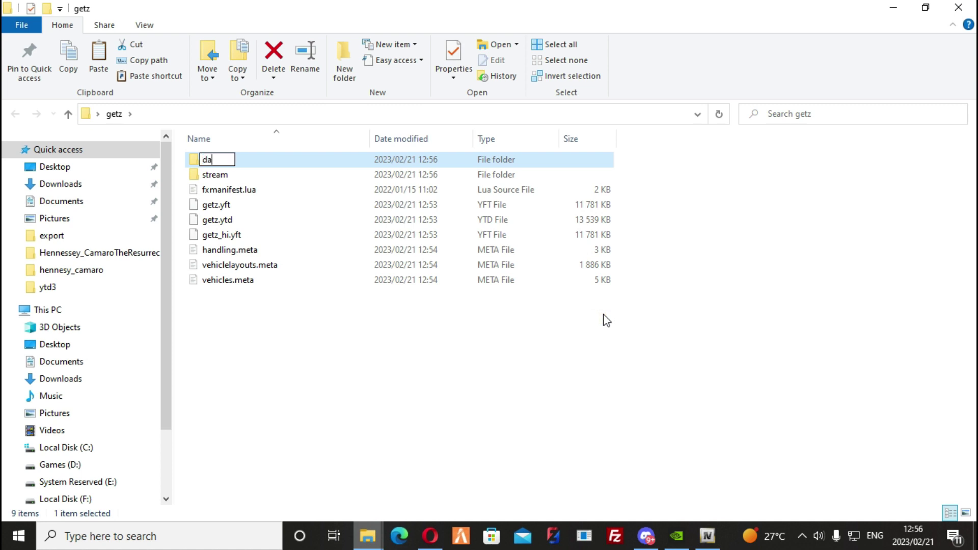
pyautogui.press('Return')
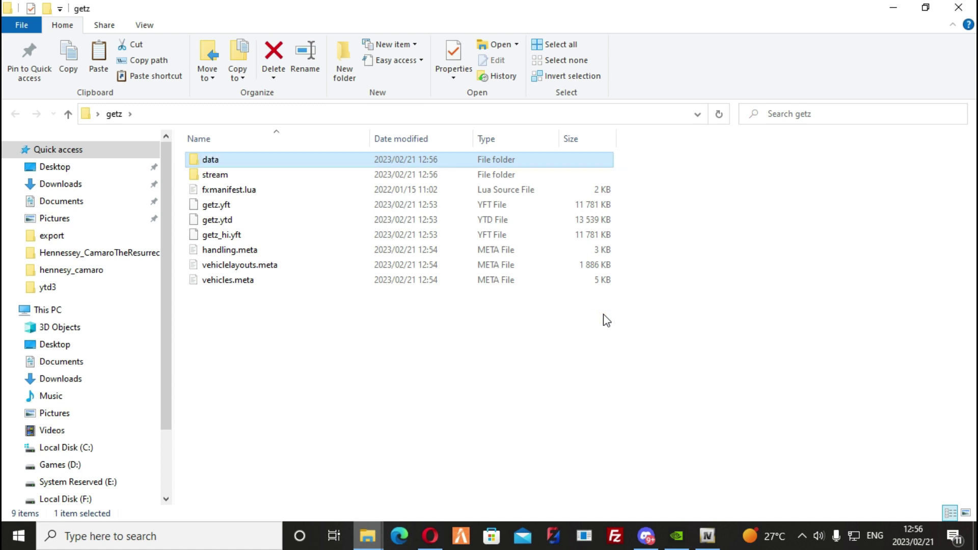
# Inside data, create a subfolder named getz, then return to the top-level getz folder.
pyautogui.press('Return')
pyautogui.rightClick(606, 320)
pyautogui.moveTo(698, 282)
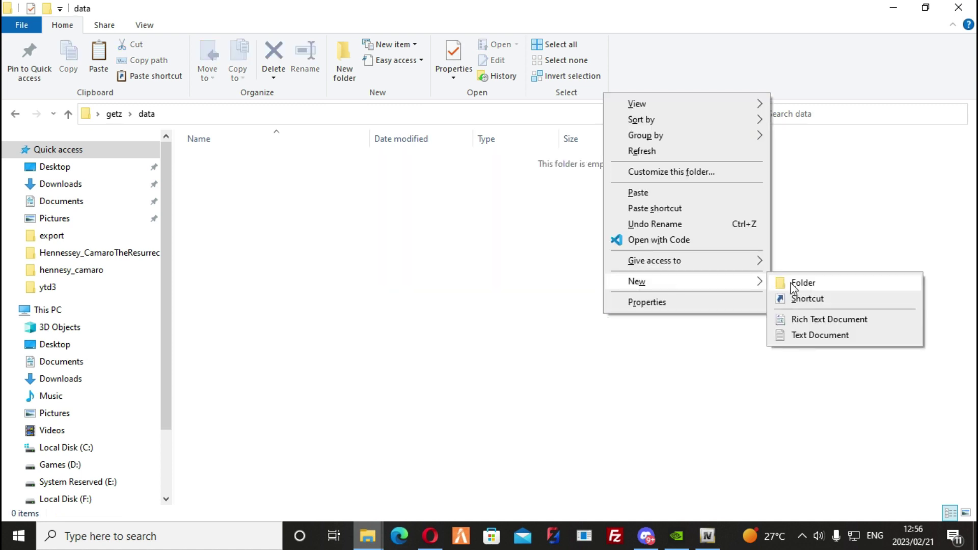
pyautogui.click(803, 283)
pyautogui.write('g')
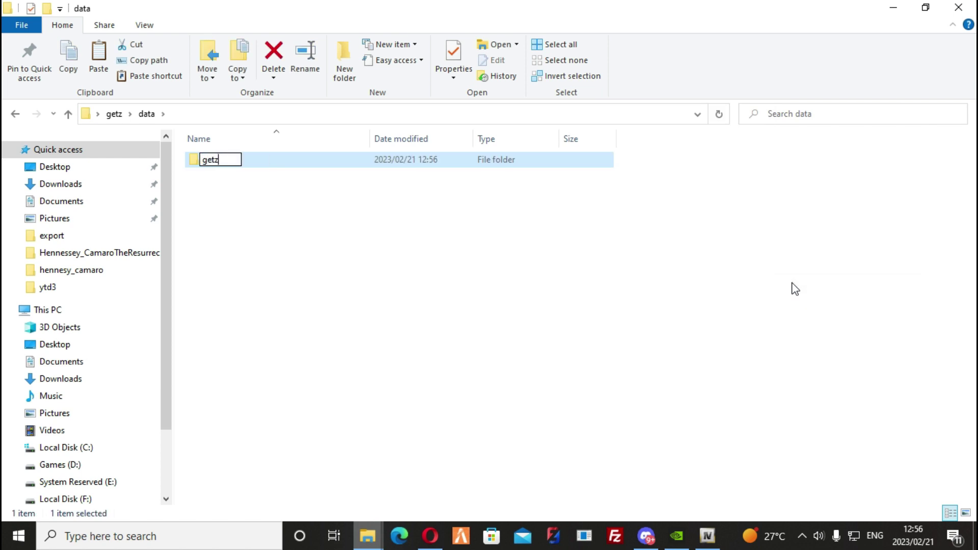
pyautogui.write('etz')
pyautogui.press('Return')
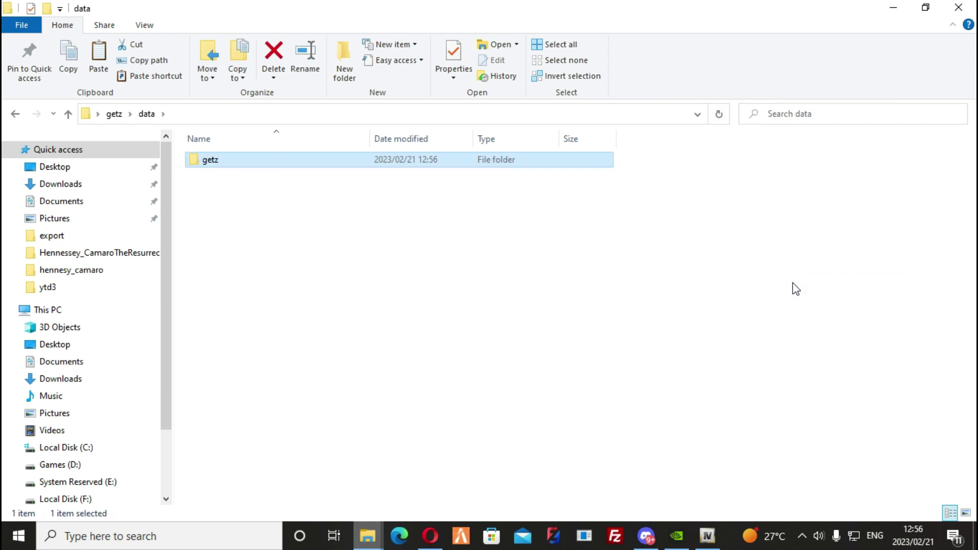
pyautogui.click(117, 114)
# Move handling.meta, vehiclelayouts.meta and vehicles.meta into the data\getz folder.
pyautogui.click(229, 249)
pyautogui.keyDown('ctrl'); pyautogui.click(233, 266); pyautogui.keyUp('ctrl')
pyautogui.keyDown('ctrl'); pyautogui.click(228, 281); pyautogui.keyUp('ctrl')
pyautogui.rightClick(227, 281)
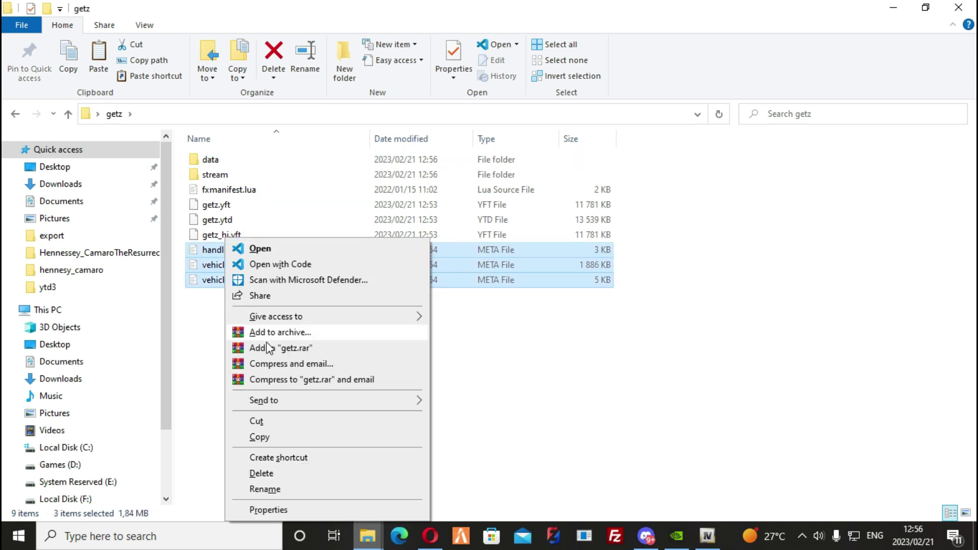
pyautogui.click(256, 421)
pyautogui.click(232, 138)
pyautogui.click(232, 139)
pyautogui.click(226, 160)
pyautogui.doubleClick(226, 159)
pyautogui.doubleClick(225, 164)
pyautogui.rightClick(223, 199)
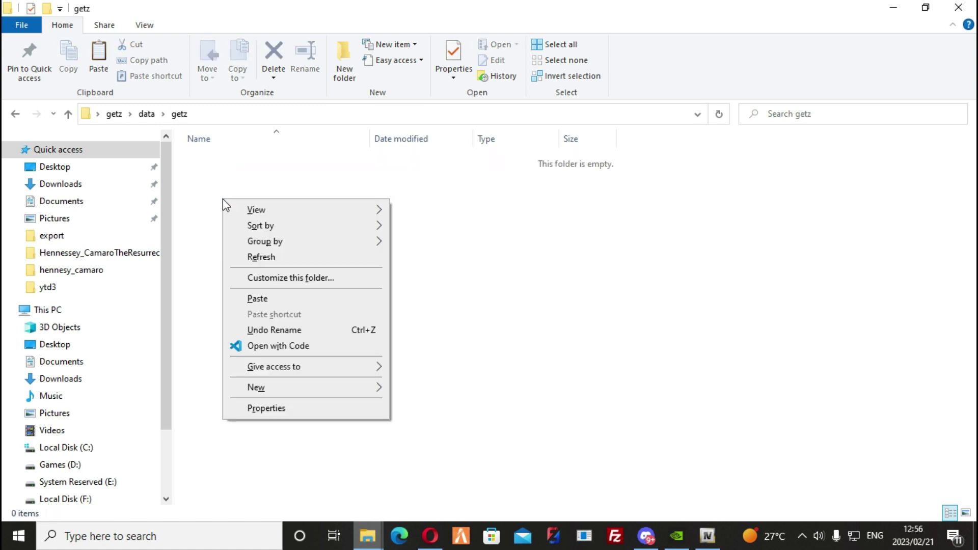
pyautogui.click(260, 299)
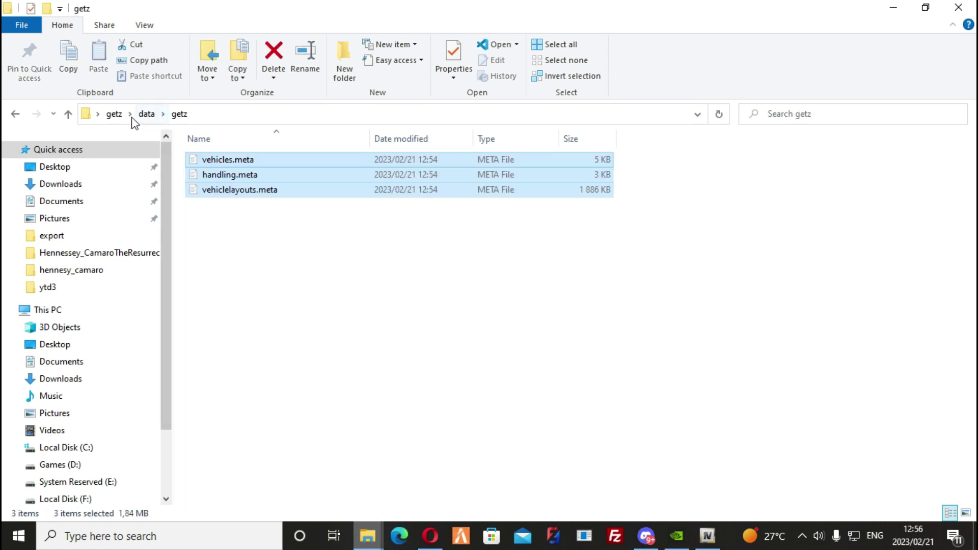
# Create a getz subfolder inside the stream folder.
pyautogui.click(115, 115)
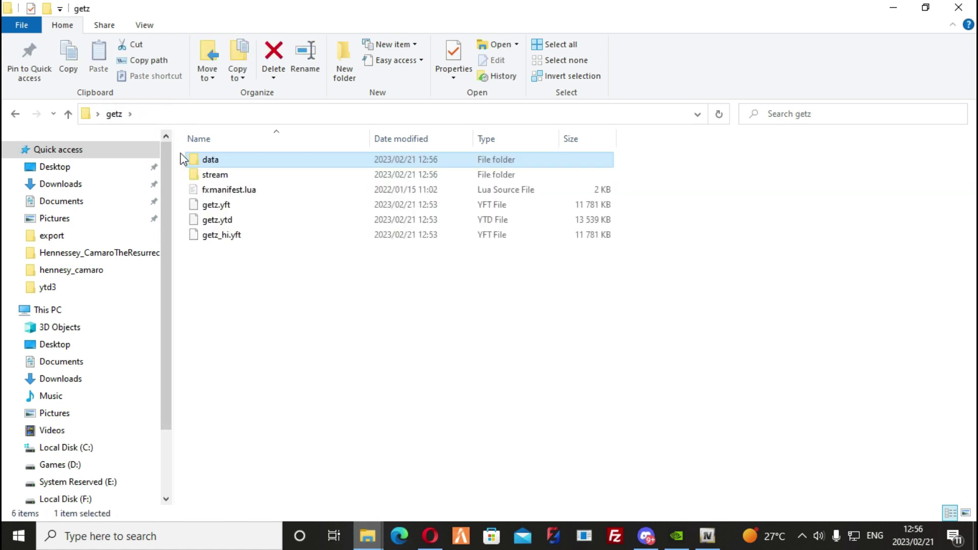
pyautogui.doubleClick(212, 174)
pyautogui.rightClick(236, 255)
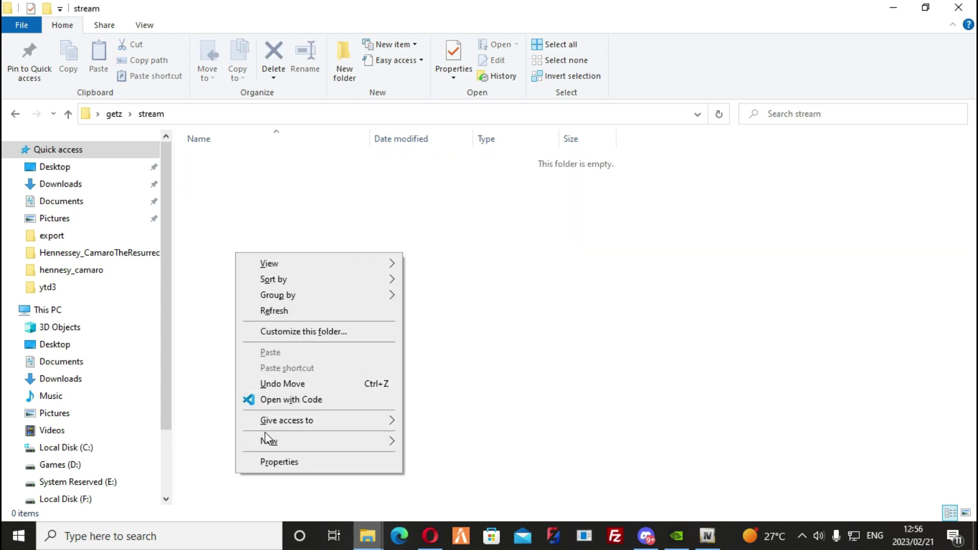
pyautogui.moveTo(265, 438)
pyautogui.click(421, 446)
pyautogui.write('getz')
pyautogui.press('Return')
pyautogui.press('BackSpace')
# Move getz.yft, getz.ytd and getz_hi.yft into stream\getz.
pyautogui.moveTo(196, 275); pyautogui.dragTo(226, 209)
pyautogui.hotkey('ctrl', 'x')
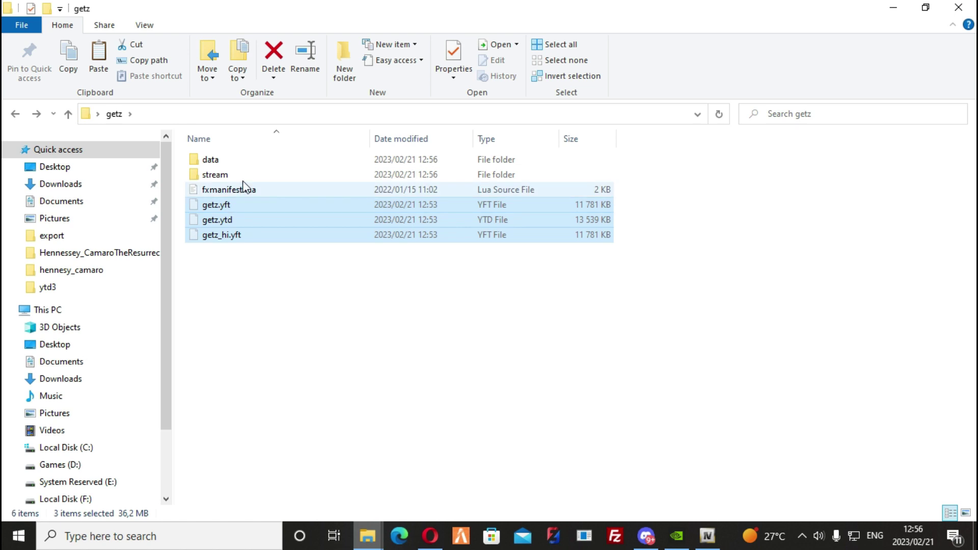
pyautogui.doubleClick(251, 175)
pyautogui.doubleClick(255, 161)
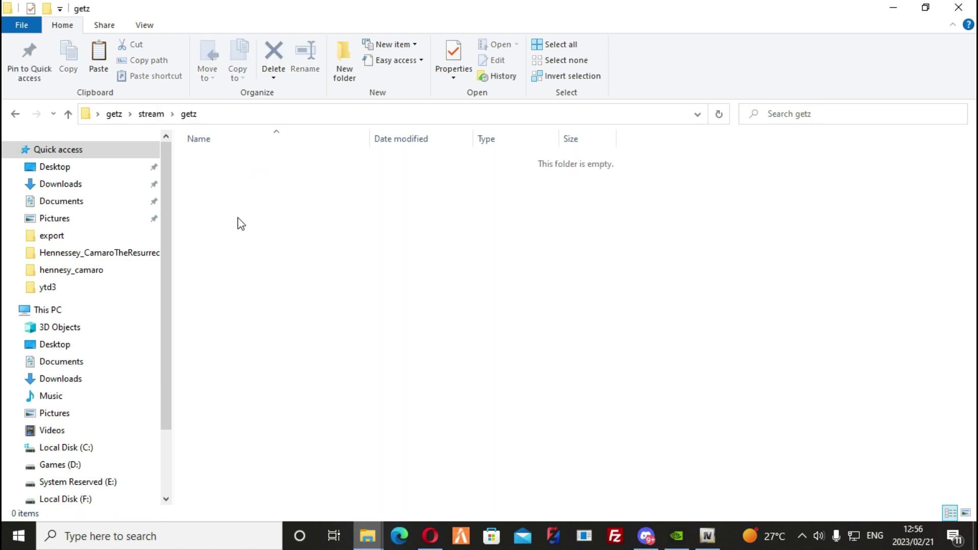
pyautogui.hotkey('ctrl', 'v')
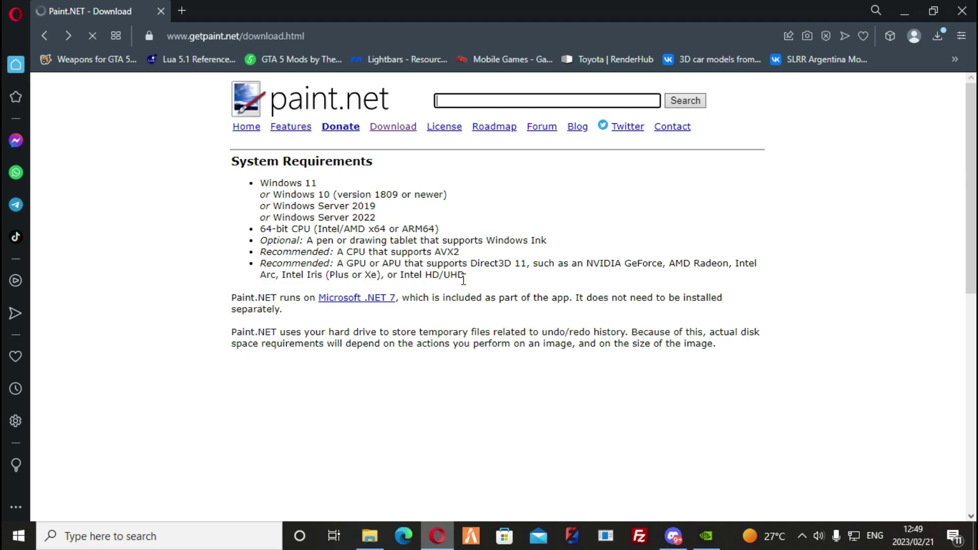
# Scroll the FiveM server console to read the getz.ytd 66.0 MiB memory warnings.
pyautogui.scroll(-7, 462, 278)
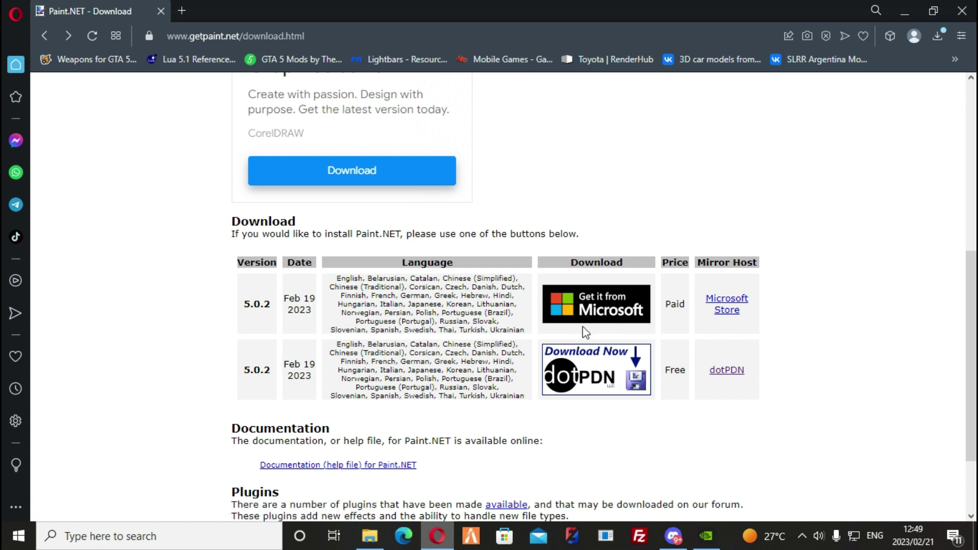
# Download paint.net 5.0.2 from the dotPDN mirror, then add getz.ytd to OpenIV's work\getz folder.
pyautogui.scroll(7, 586, 281)
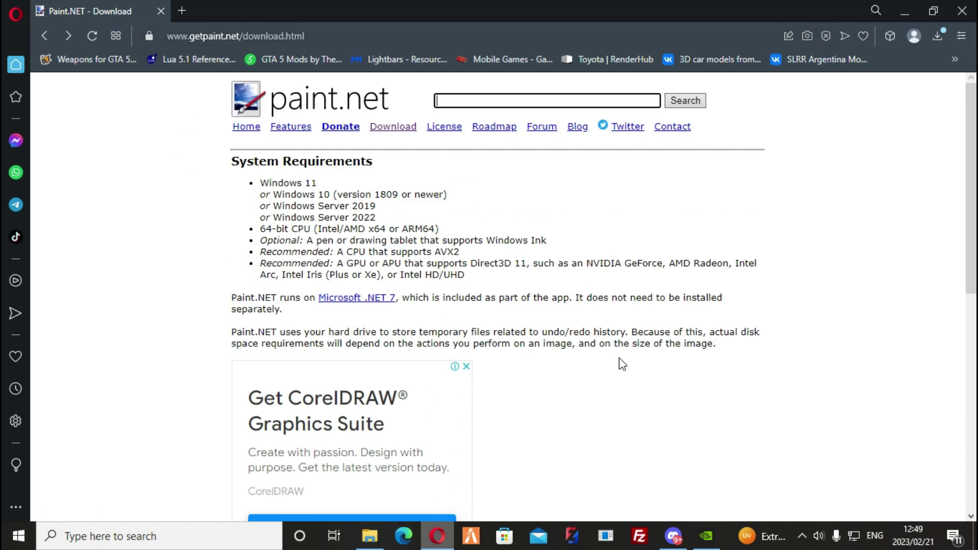
pyautogui.scroll(-7, 622, 364)
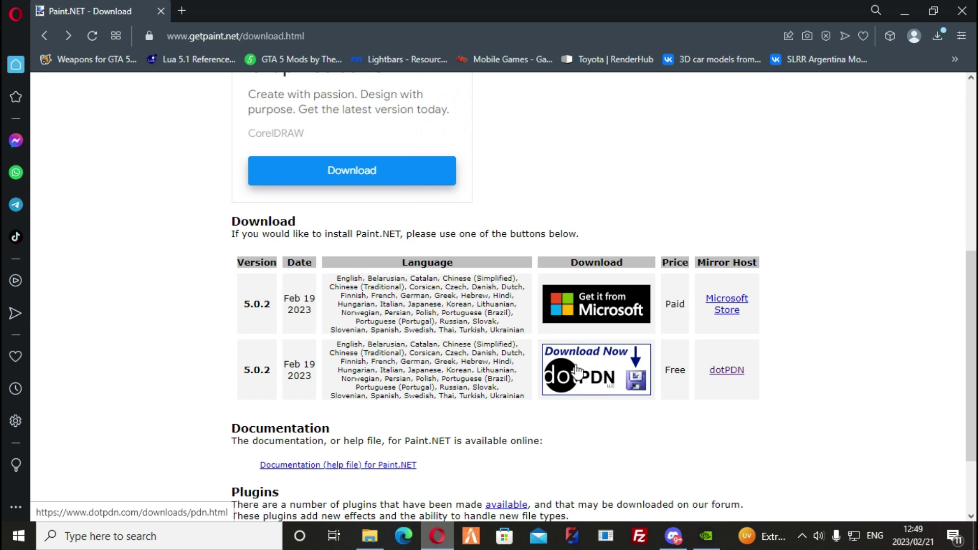
pyautogui.click(577, 372)
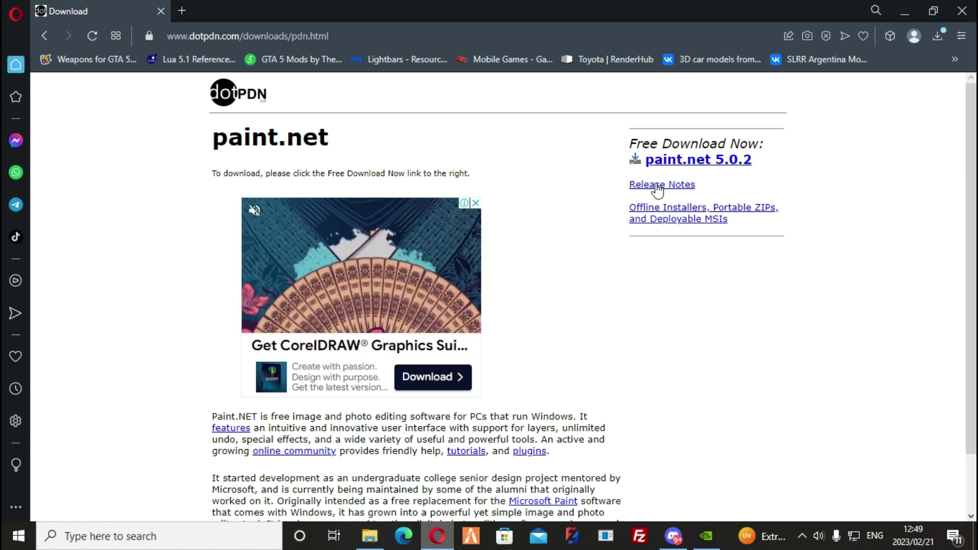
pyautogui.click(691, 166)
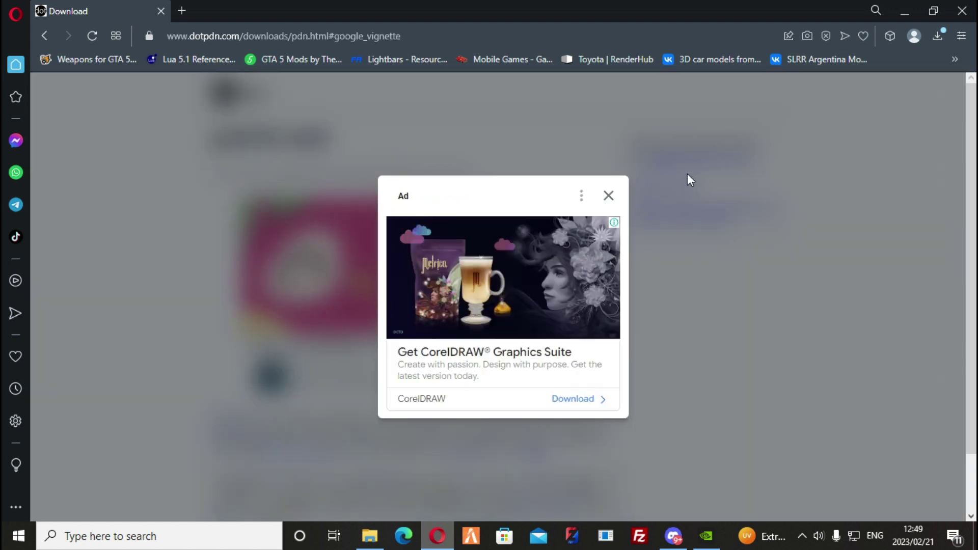
pyautogui.click(608, 196)
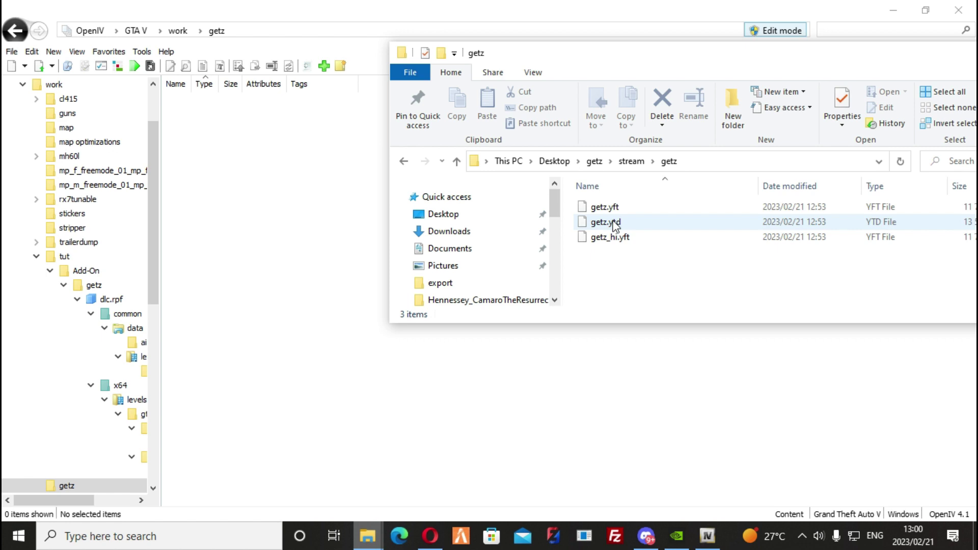
pyautogui.moveTo(615, 226); pyautogui.dragTo(256, 238)
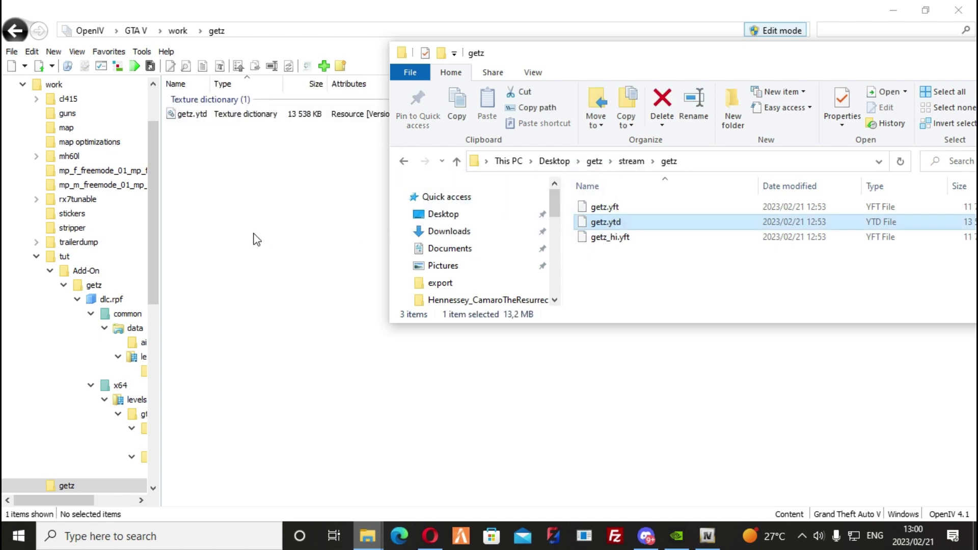
# Open getz.ytd in OpenIV's texture editor and export all its textures as DDS.
pyautogui.click(240, 114)
pyautogui.doubleClick(239, 113)
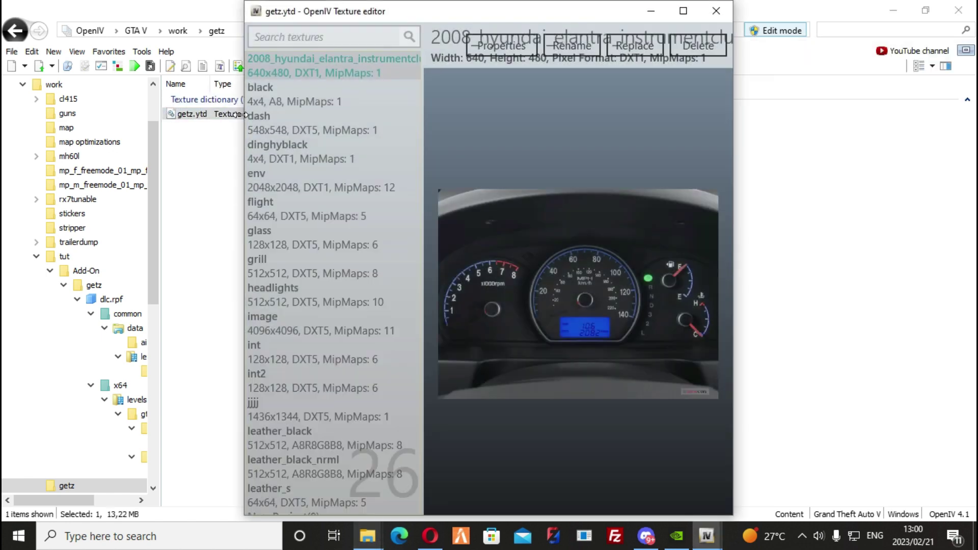
pyautogui.scroll(-2, 351, 145)
pyautogui.scroll(-7, 351, 146)
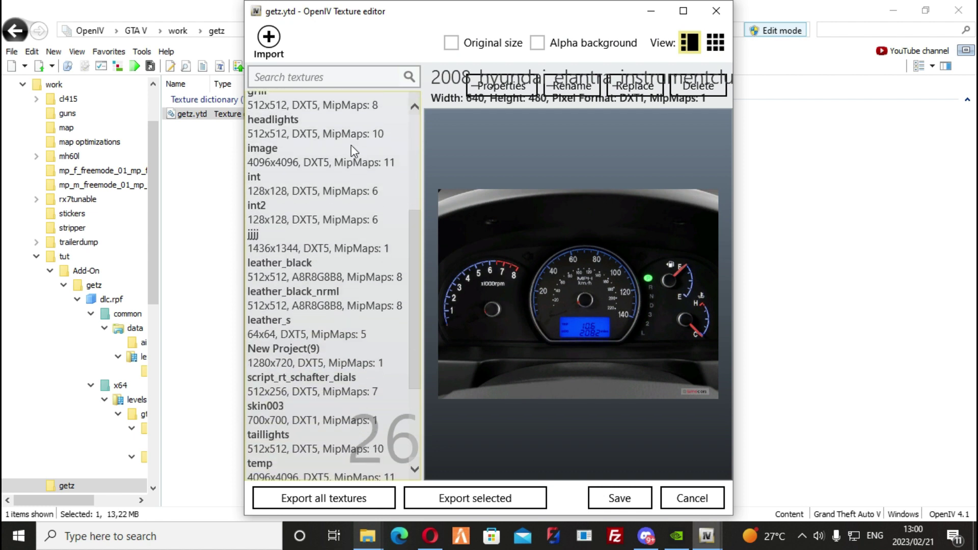
pyautogui.click(385, 496)
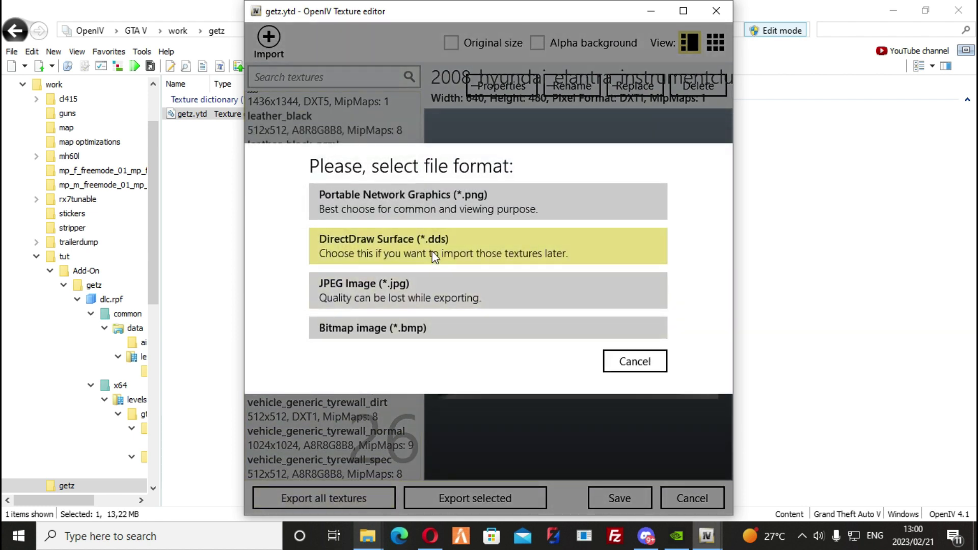
pyautogui.click(433, 255)
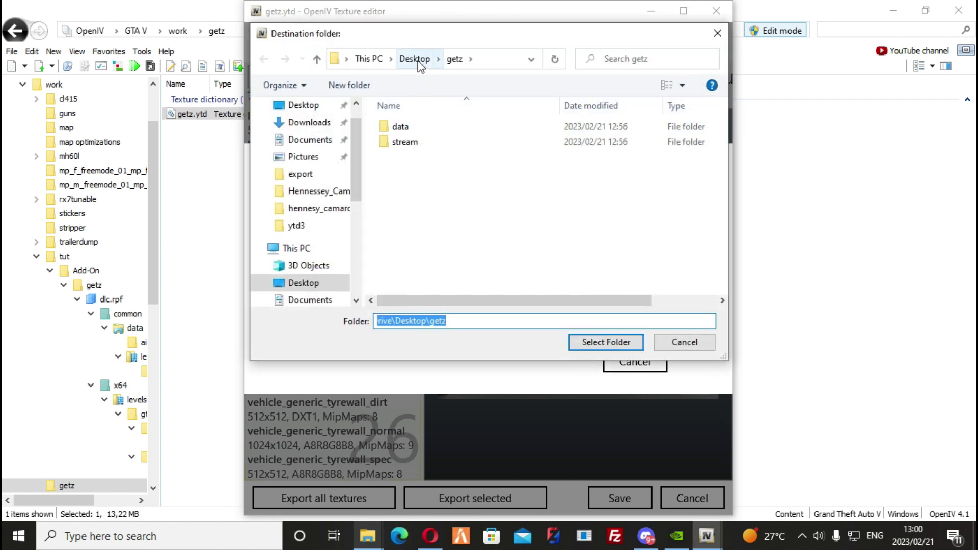
# Create an 'optimize' folder inside getz, export the textures there, and close the editor.
pyautogui.rightClick(425, 193)
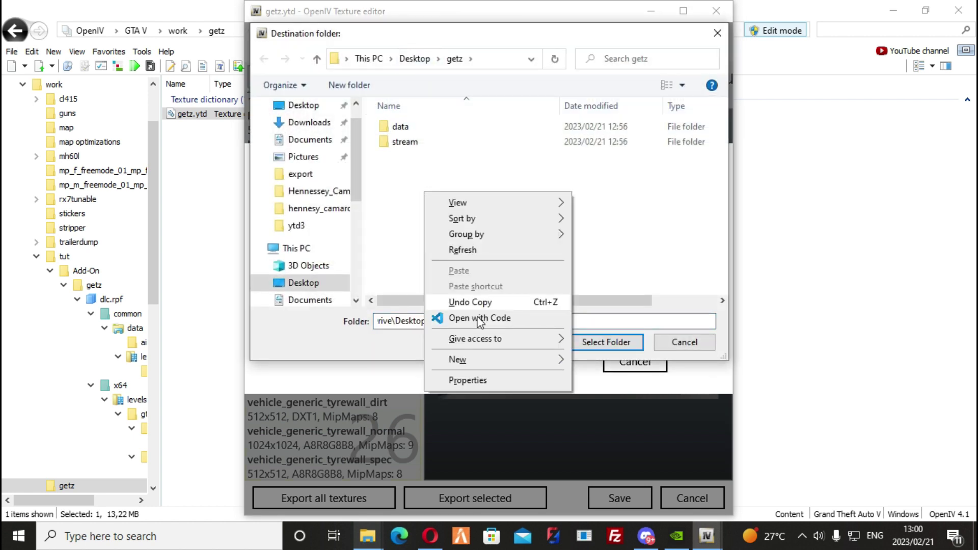
pyautogui.moveTo(482, 359)
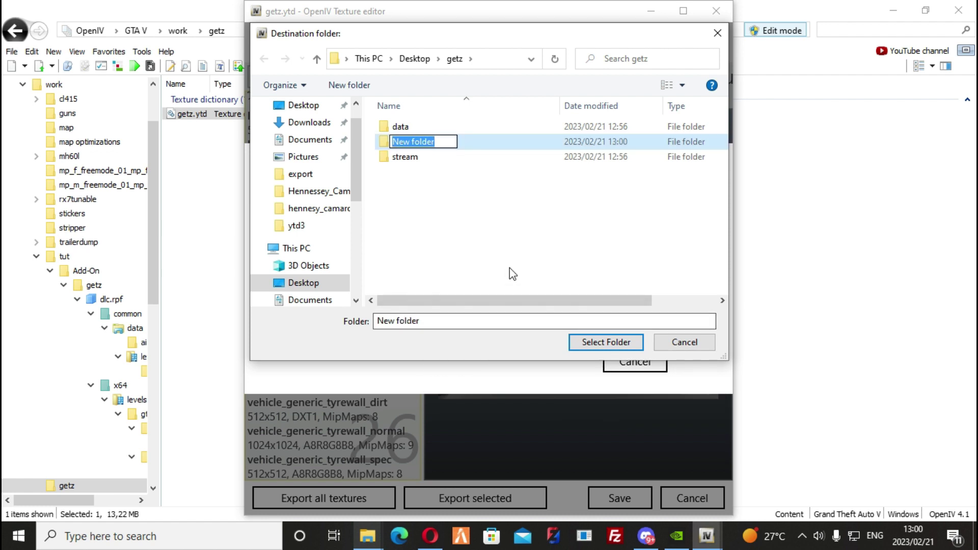
pyautogui.write('optimiaz')
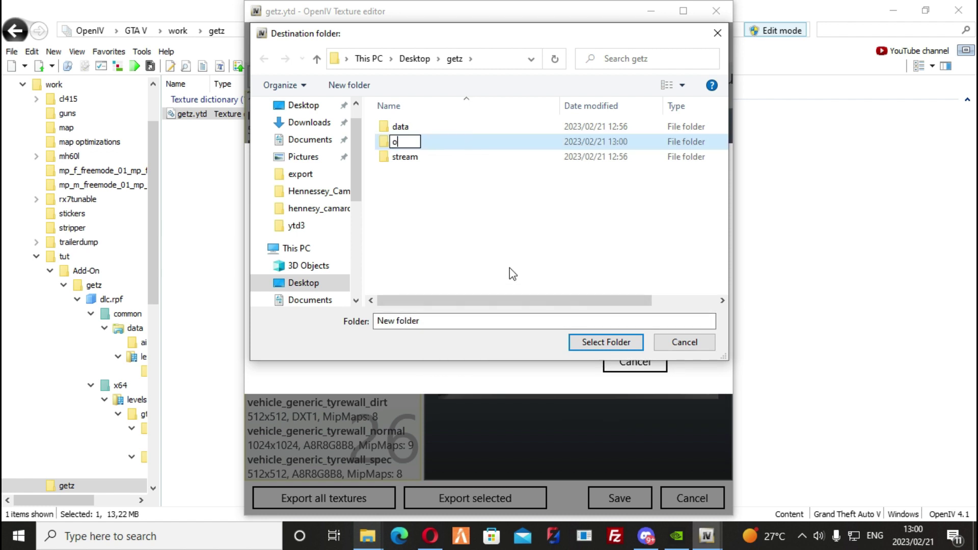
pyautogui.press('BackSpace')
pyautogui.press('BackSpace')
pyautogui.write('ze')
pyautogui.press('Return')
pyautogui.press('Return')
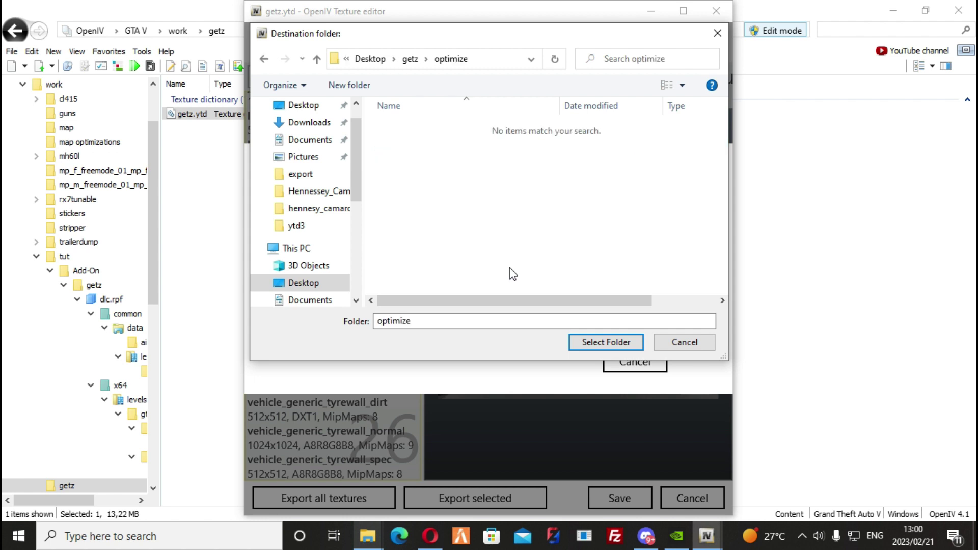
pyautogui.click(595, 347)
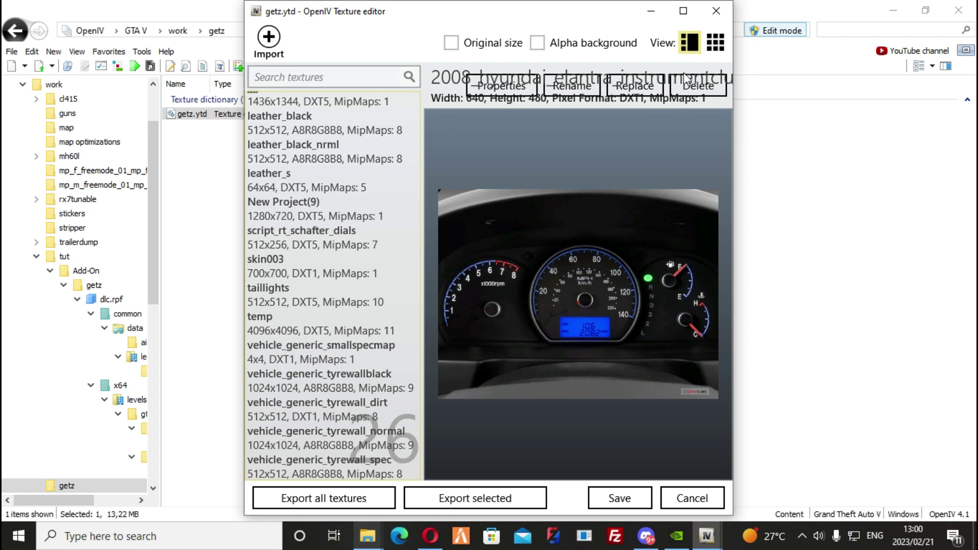
pyautogui.click(715, 11)
# Open the getz > optimize folder in File Explorer and maximize the window to show all 26 textures.
pyautogui.moveTo(368, 536)
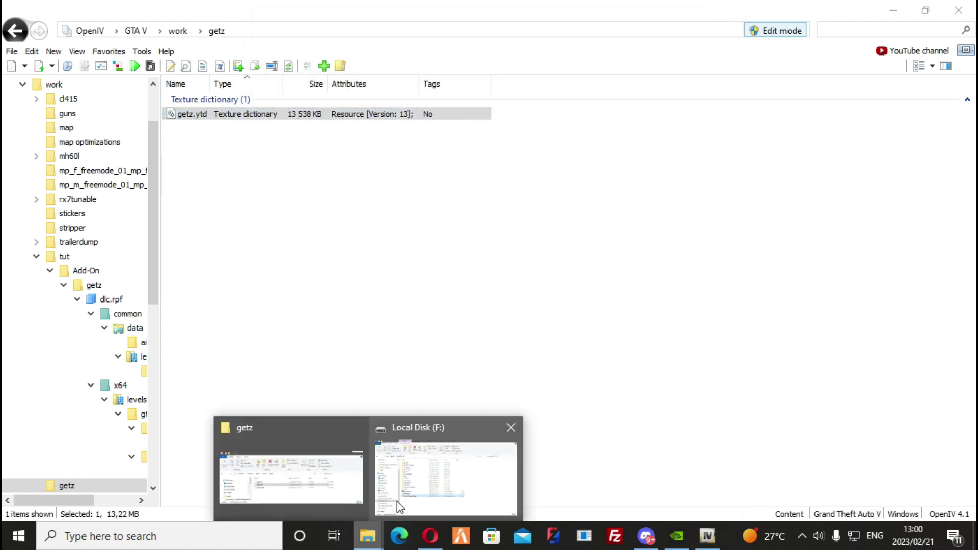
pyautogui.click(348, 485)
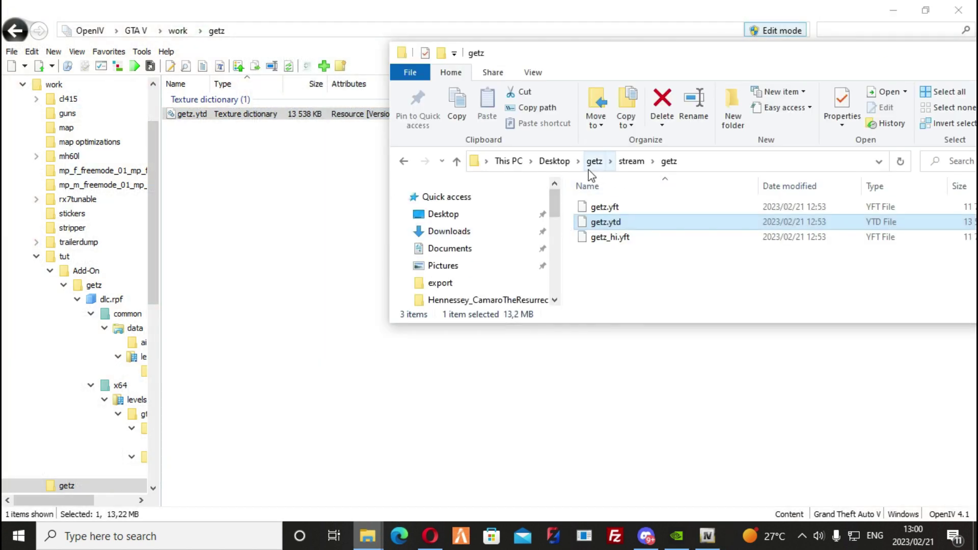
pyautogui.click(605, 164)
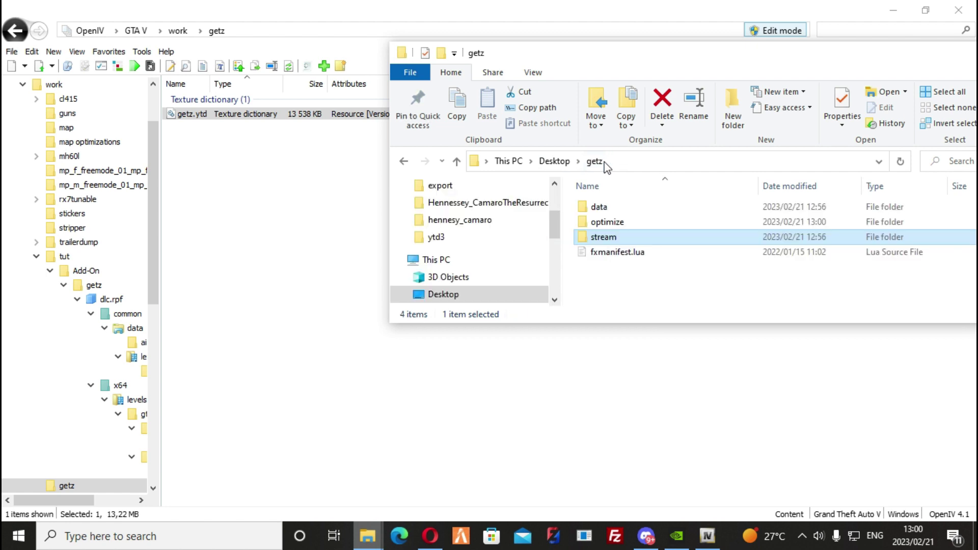
pyautogui.doubleClick(624, 219)
pyautogui.moveTo(666, 66); pyautogui.dragTo(399, 83)
pyautogui.click(836, 70)
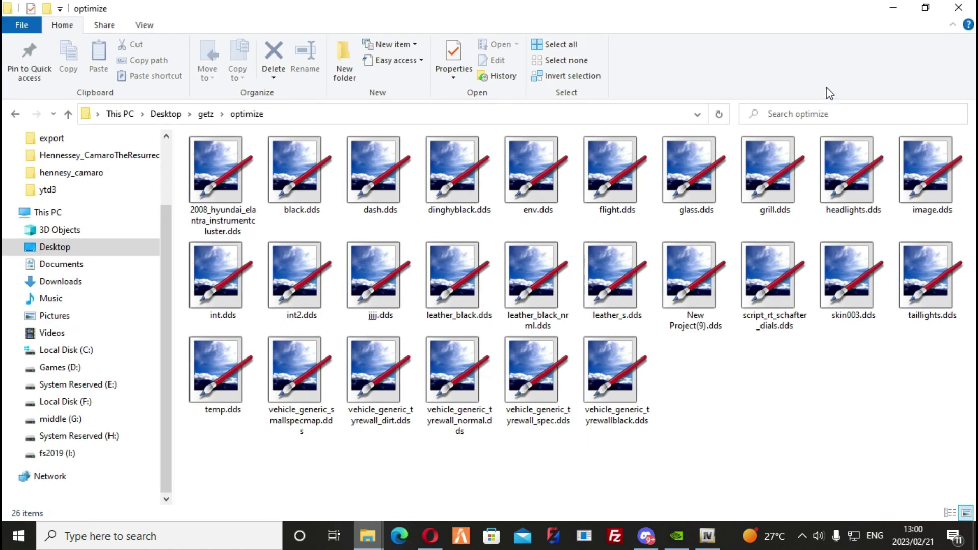
# Sort the textures by size and open the largest, image.dds, in paint.net.
pyautogui.rightClick(683, 414)
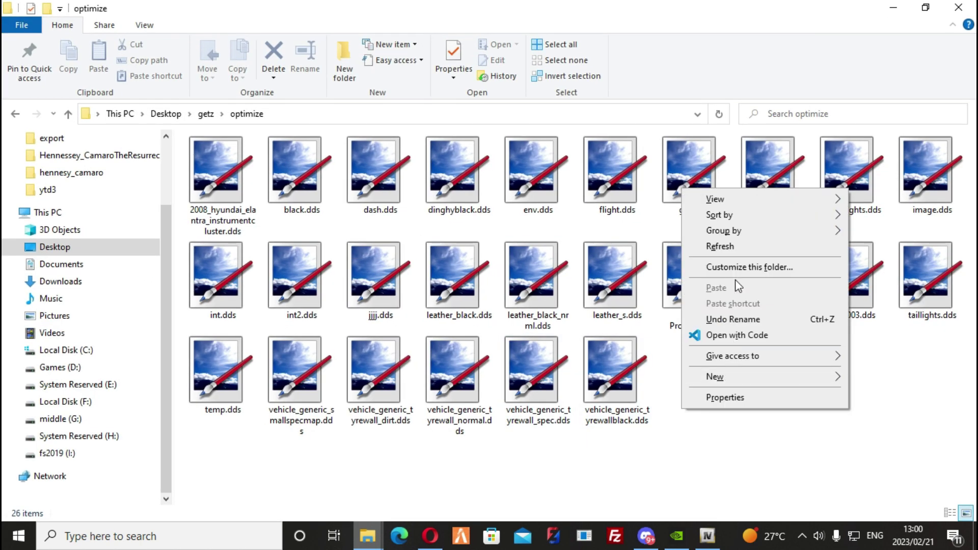
pyautogui.moveTo(788, 221)
pyautogui.click(906, 260)
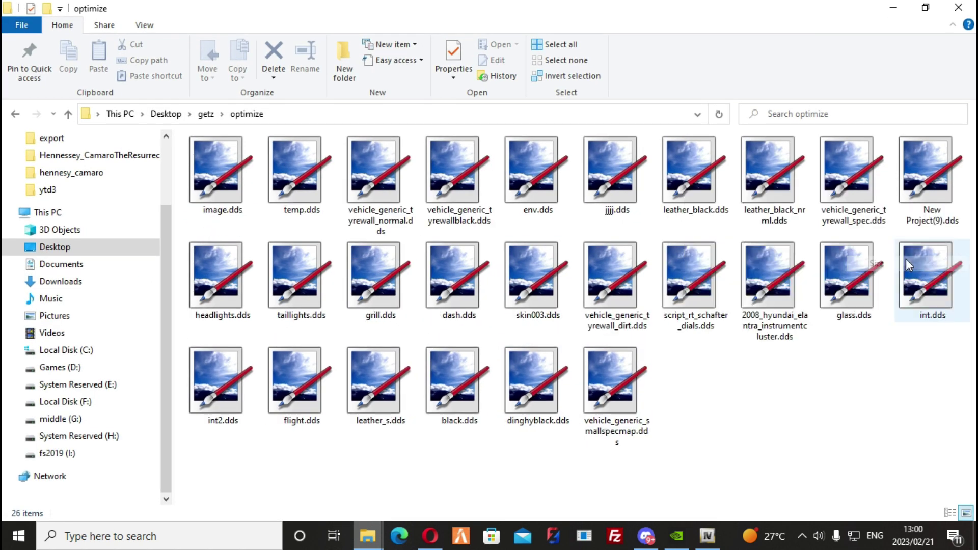
pyautogui.click(221, 170)
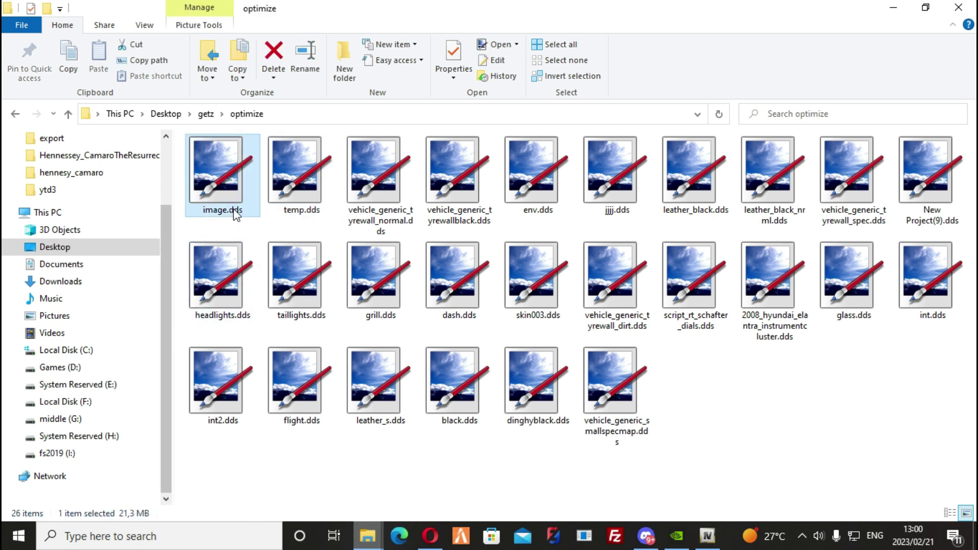
pyautogui.doubleClick(244, 191)
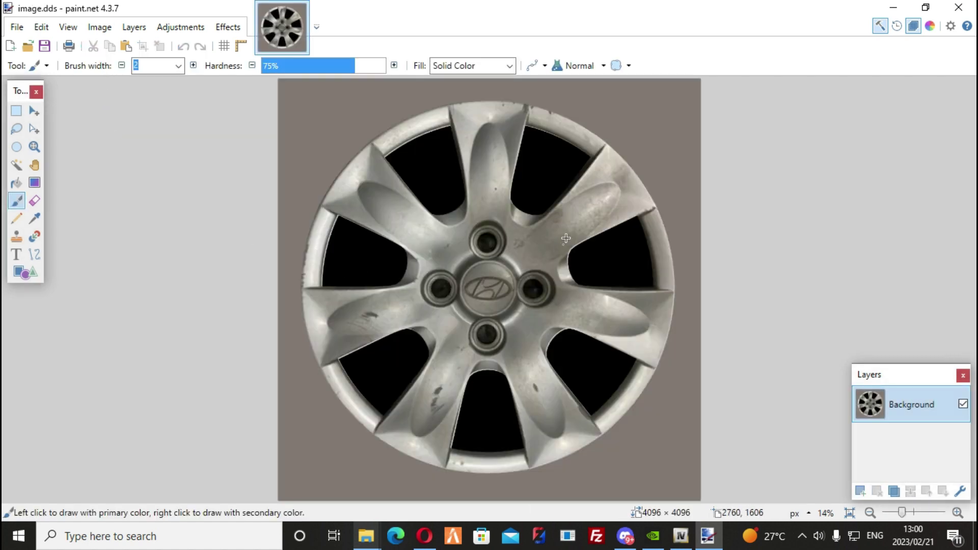
pyautogui.click(99, 27)
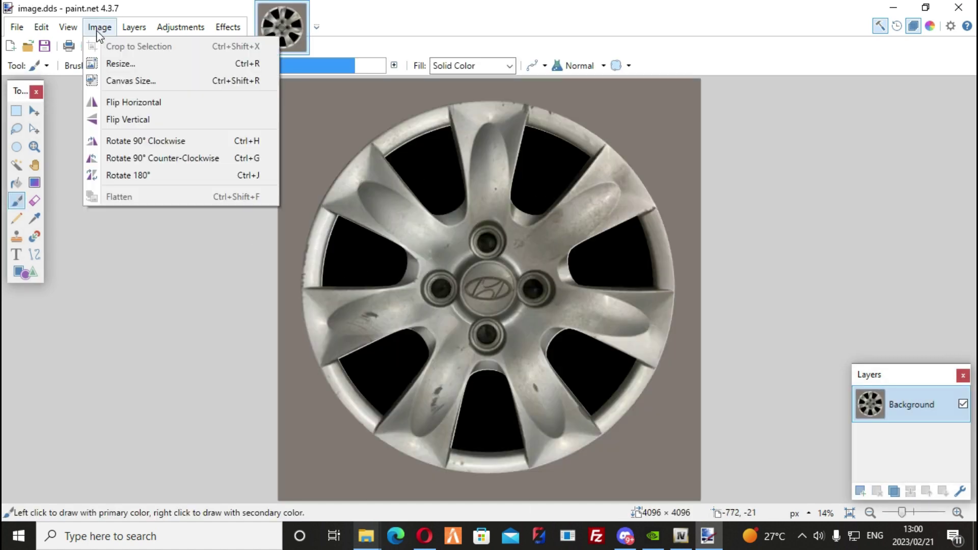